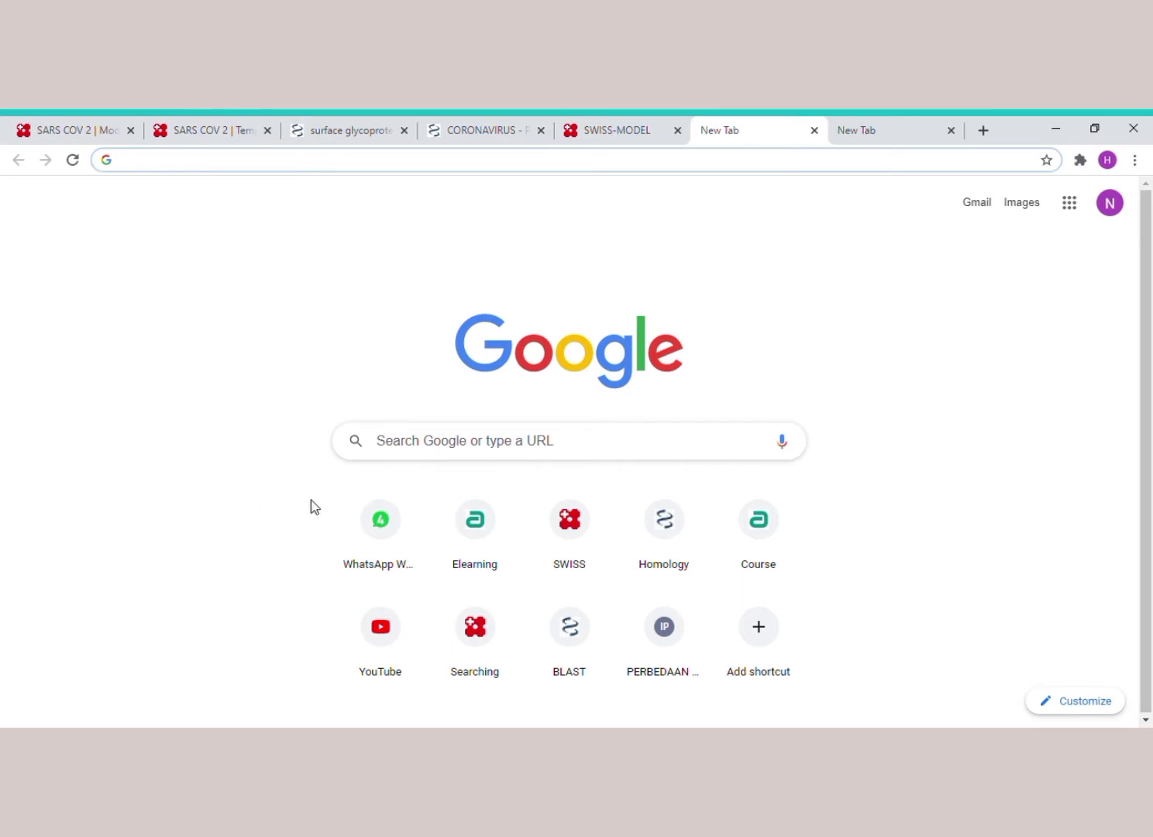
Step: Search Google for SWISS MODEL and open the SWISS-MODEL homepage
click(471, 448)
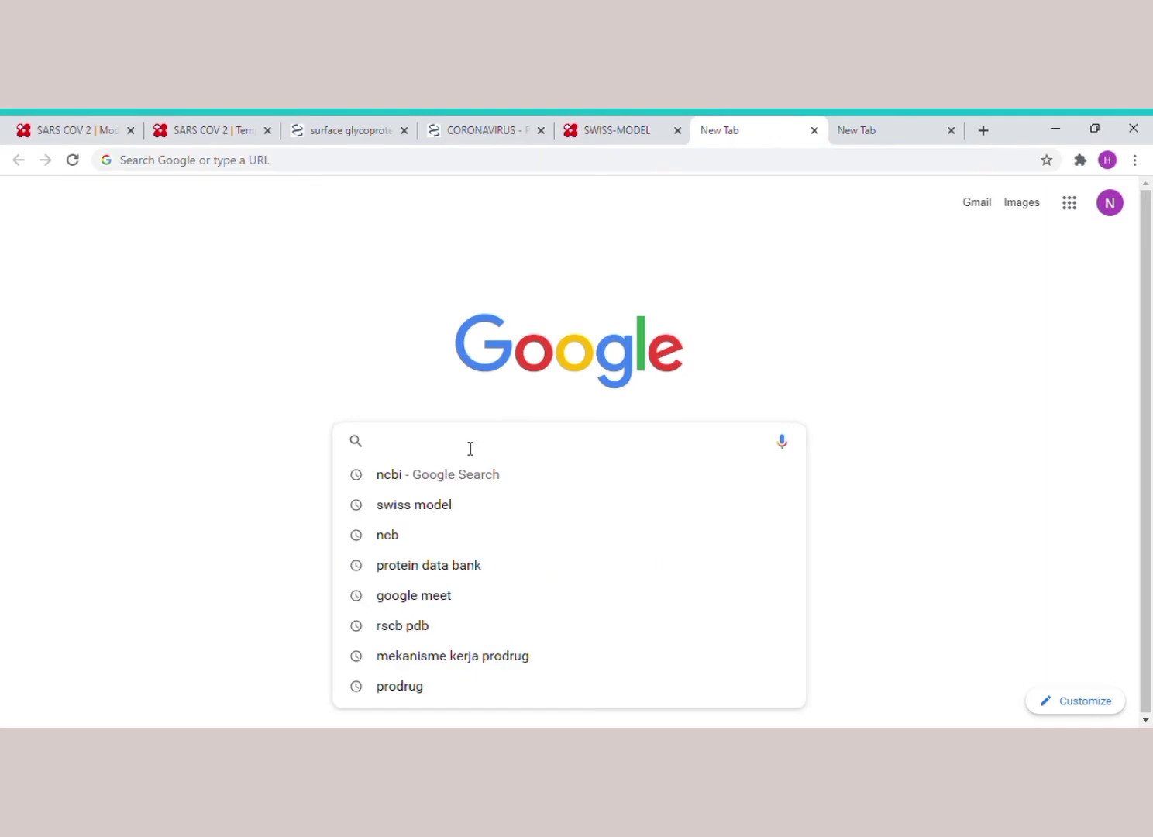
text(SWISS MODEL)
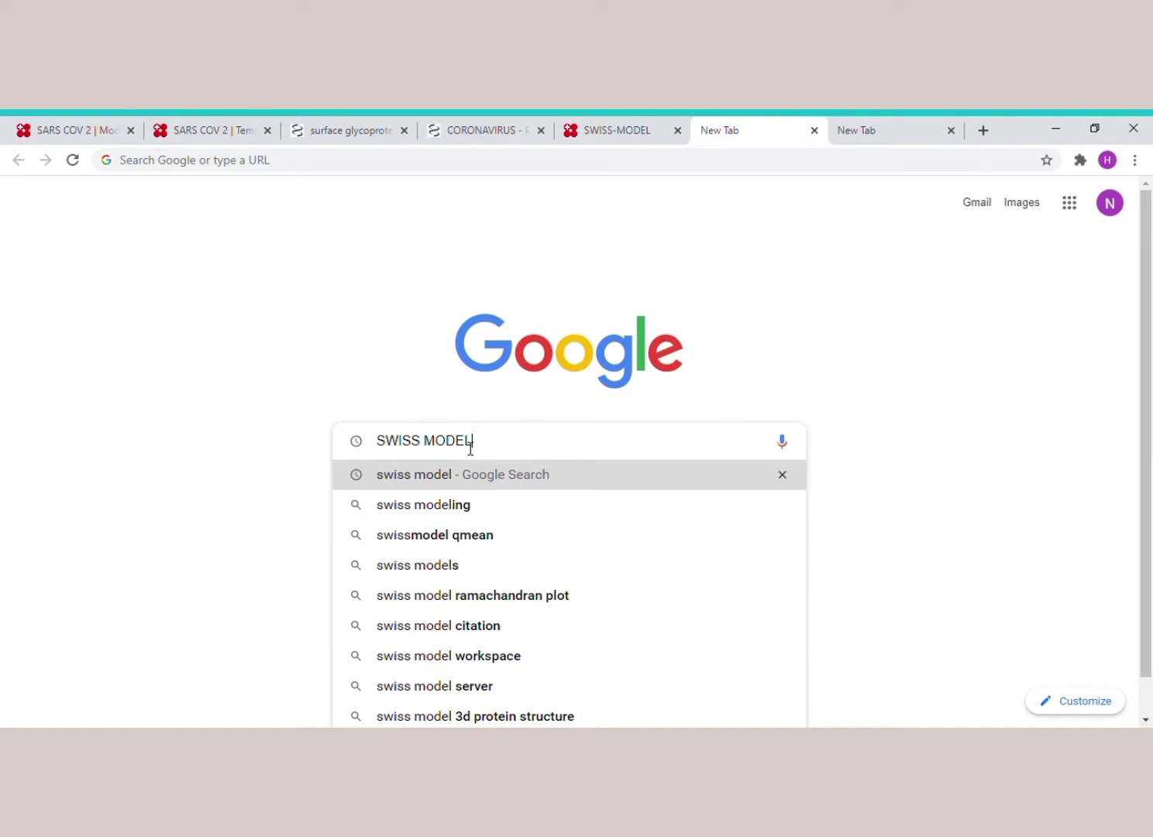
key(Return)
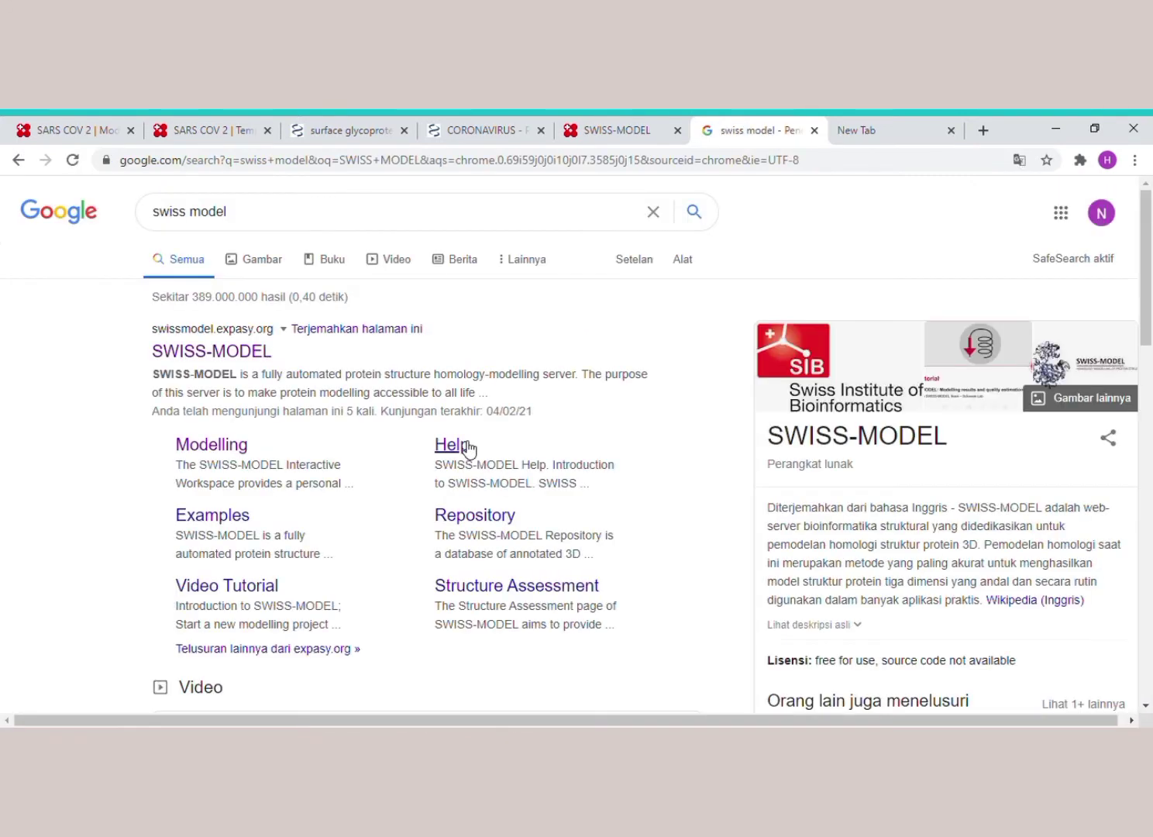
click(231, 355)
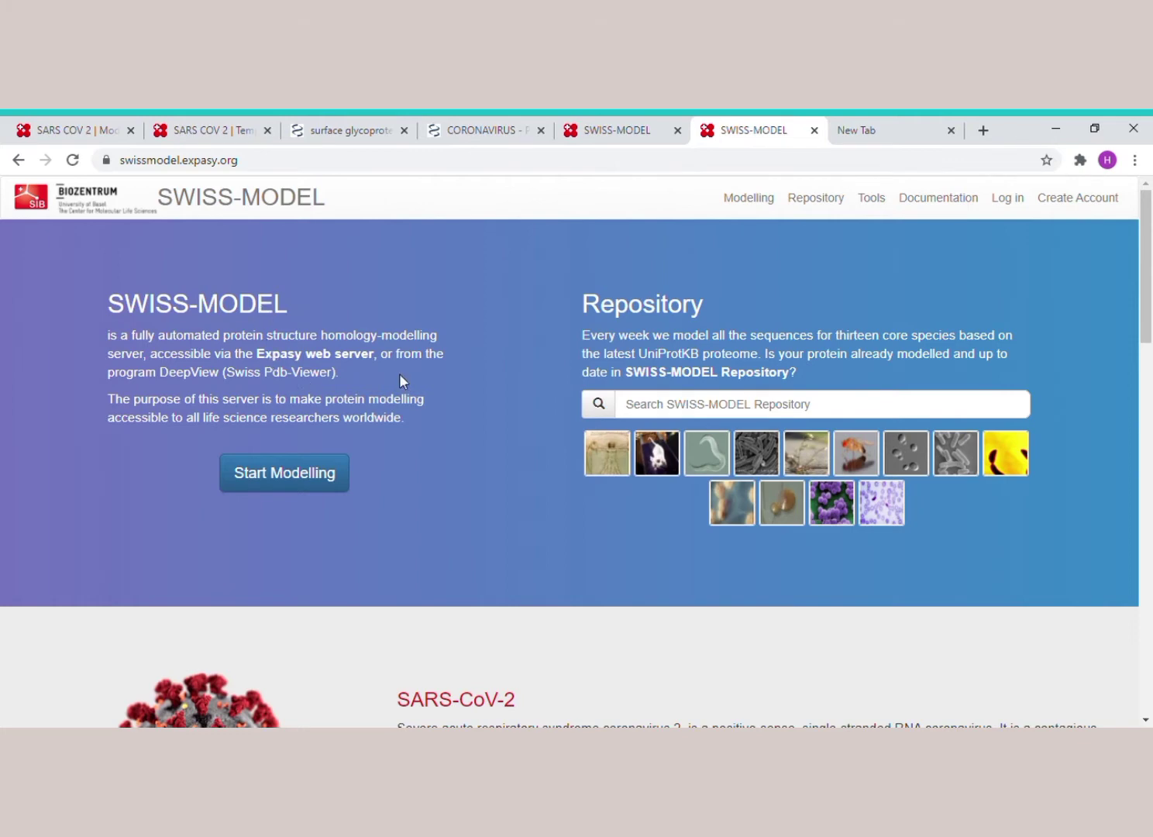
Step: Search Google for NCBI in the other blank page and open the National Center for Biotechnology Information homepage
click(871, 133)
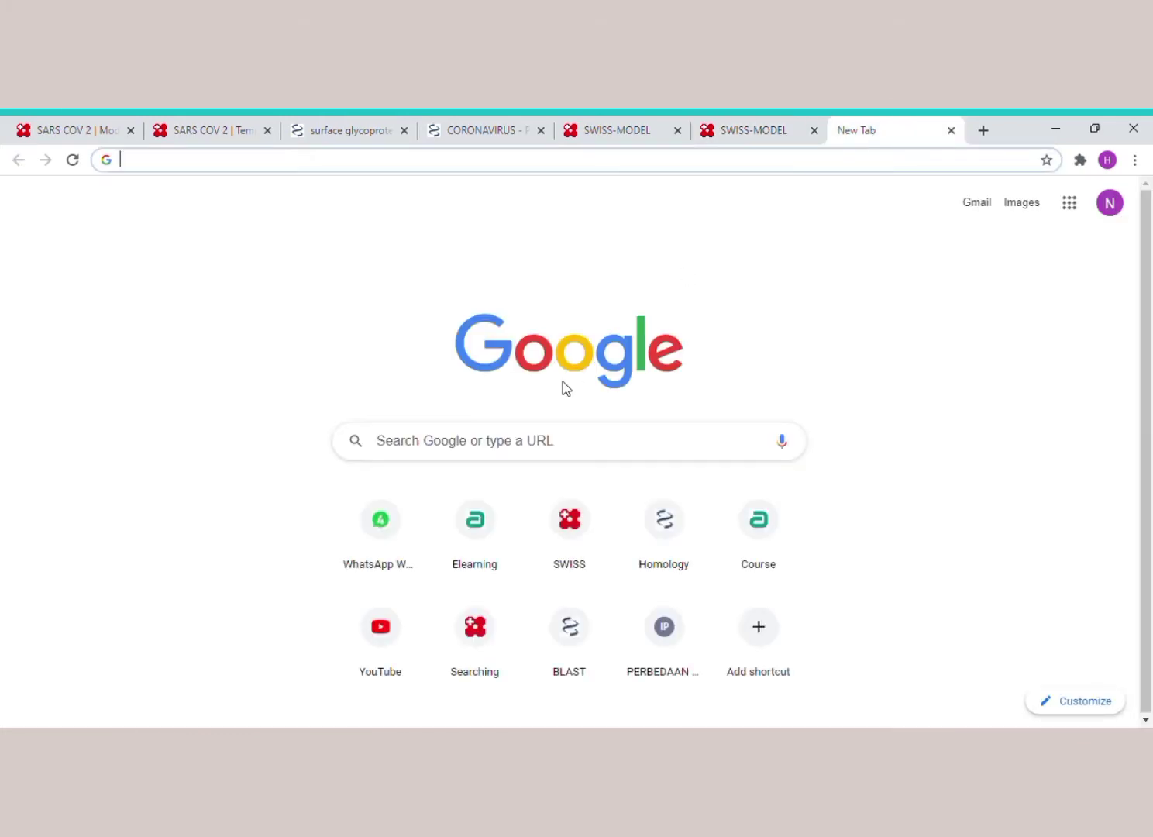
click(540, 441)
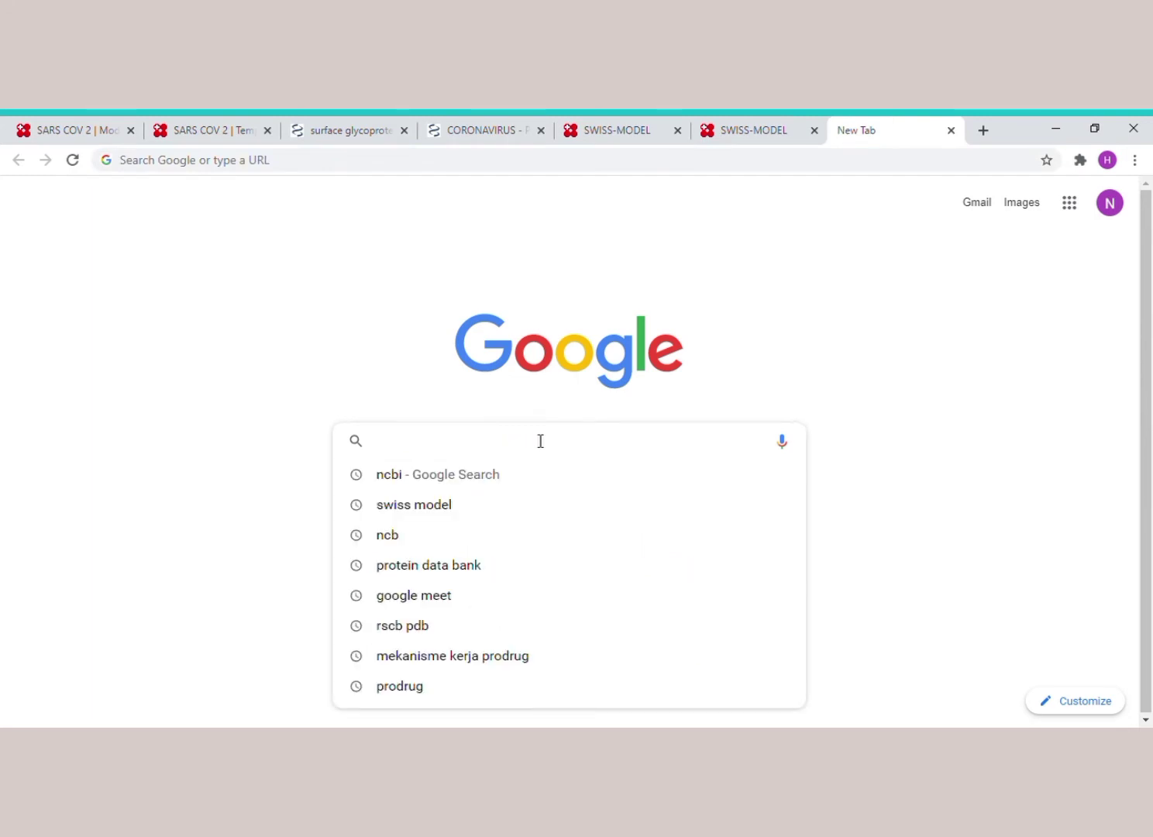
text(NCBI)
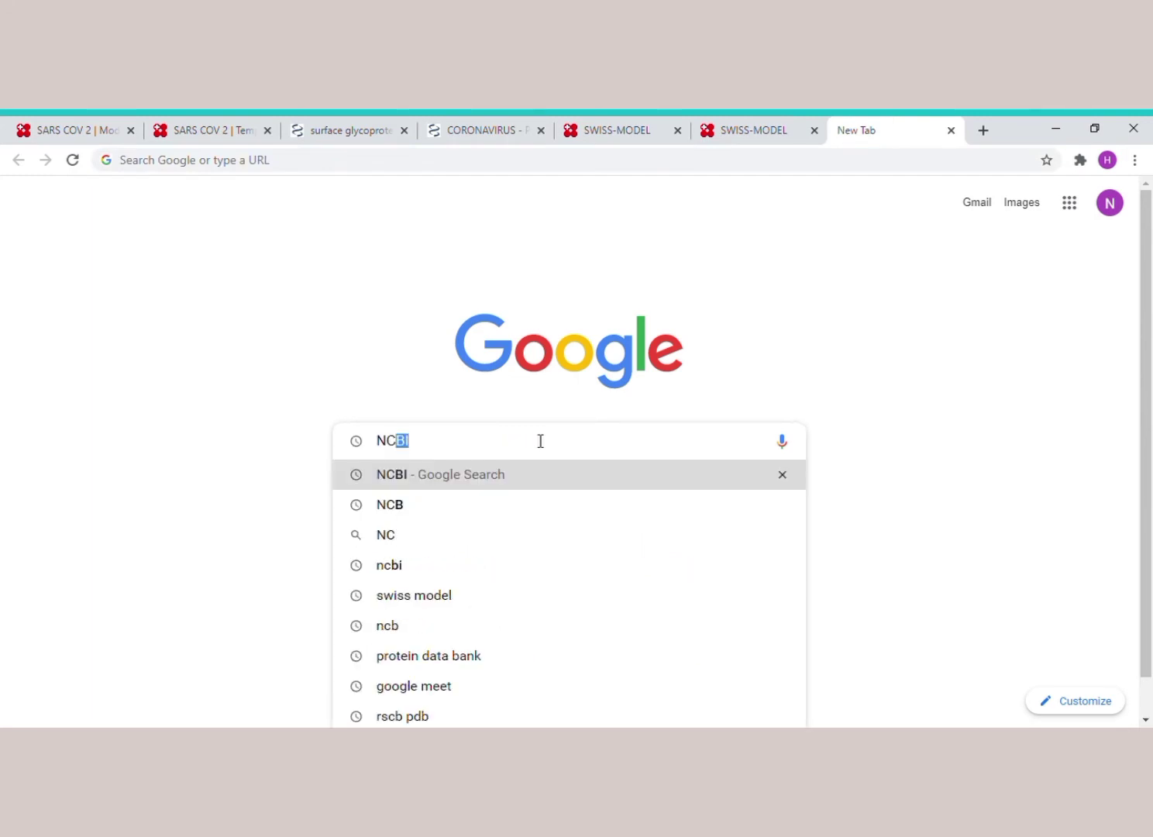
key(Return)
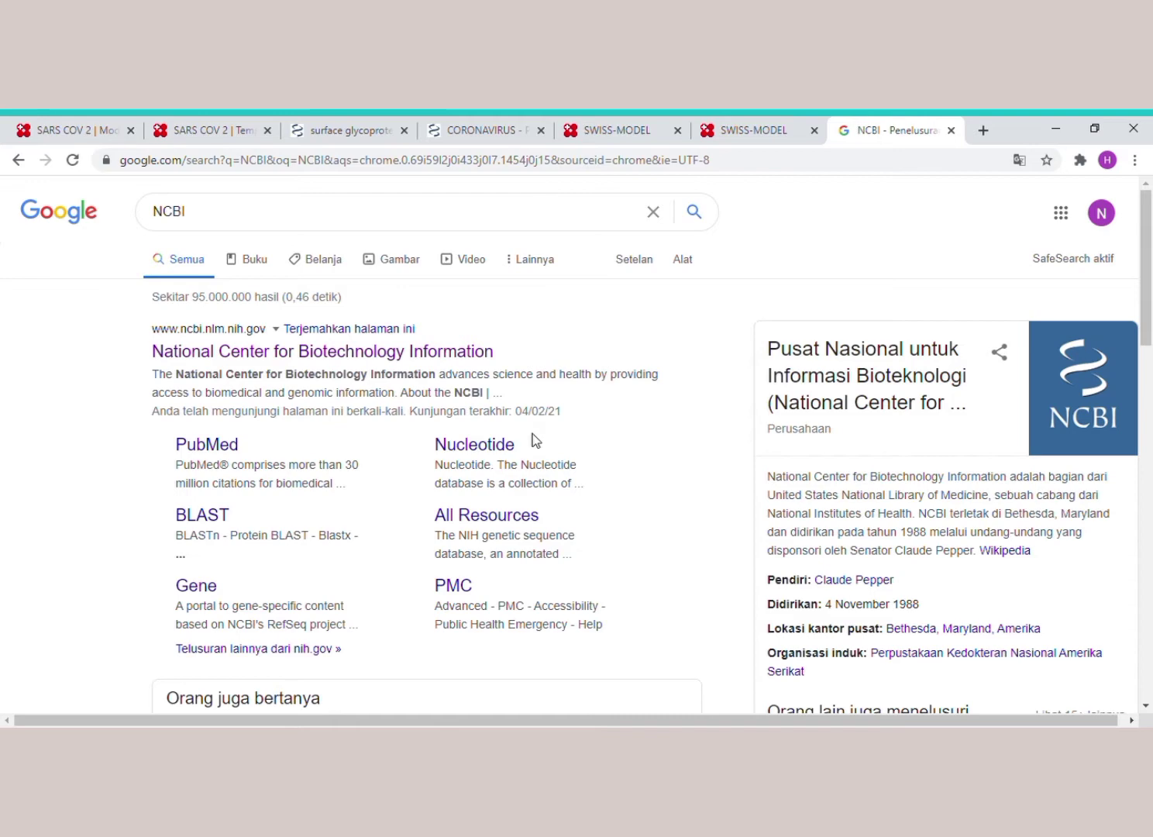
click(242, 353)
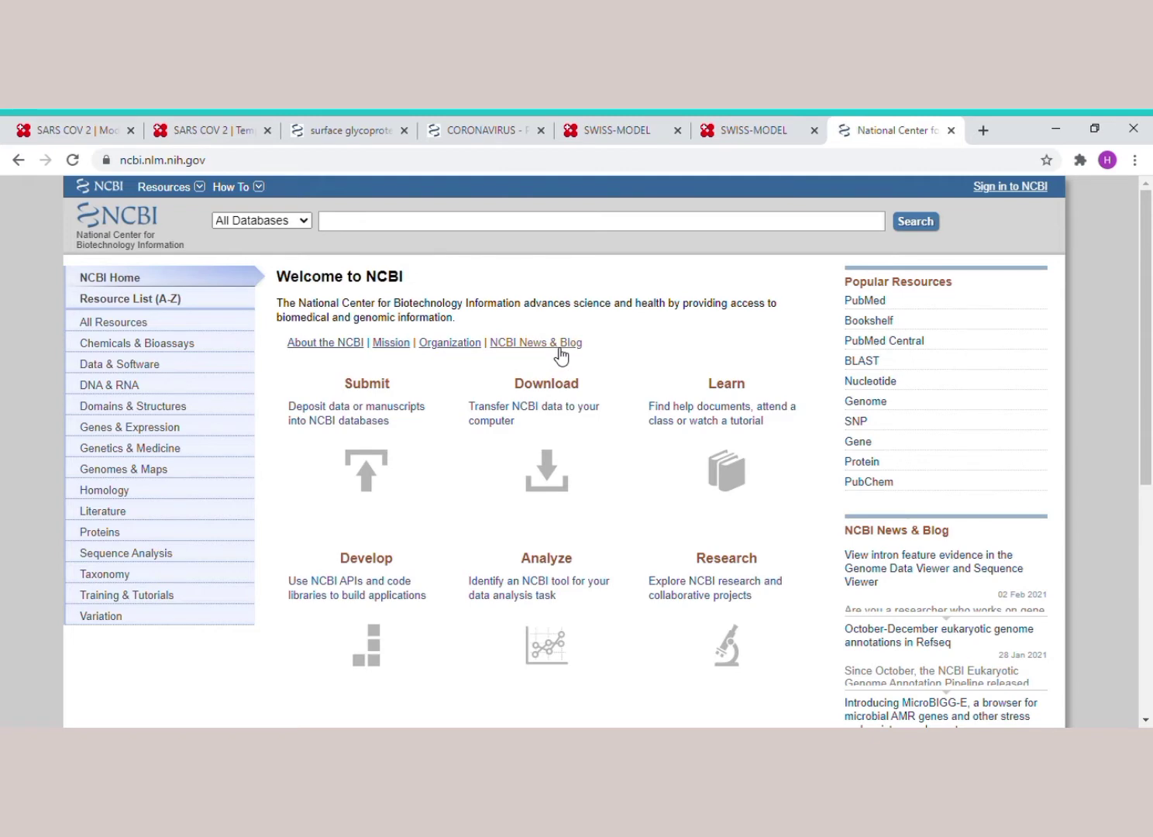
click(736, 128)
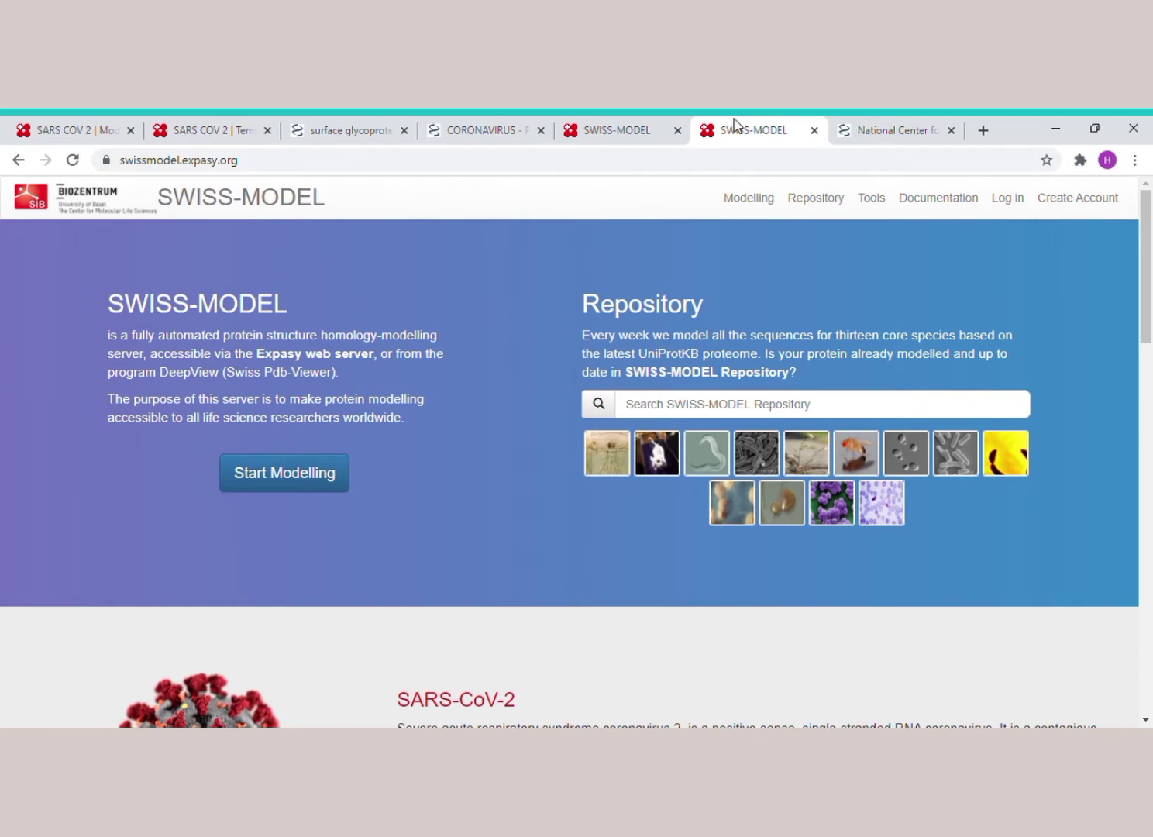
click(912, 123)
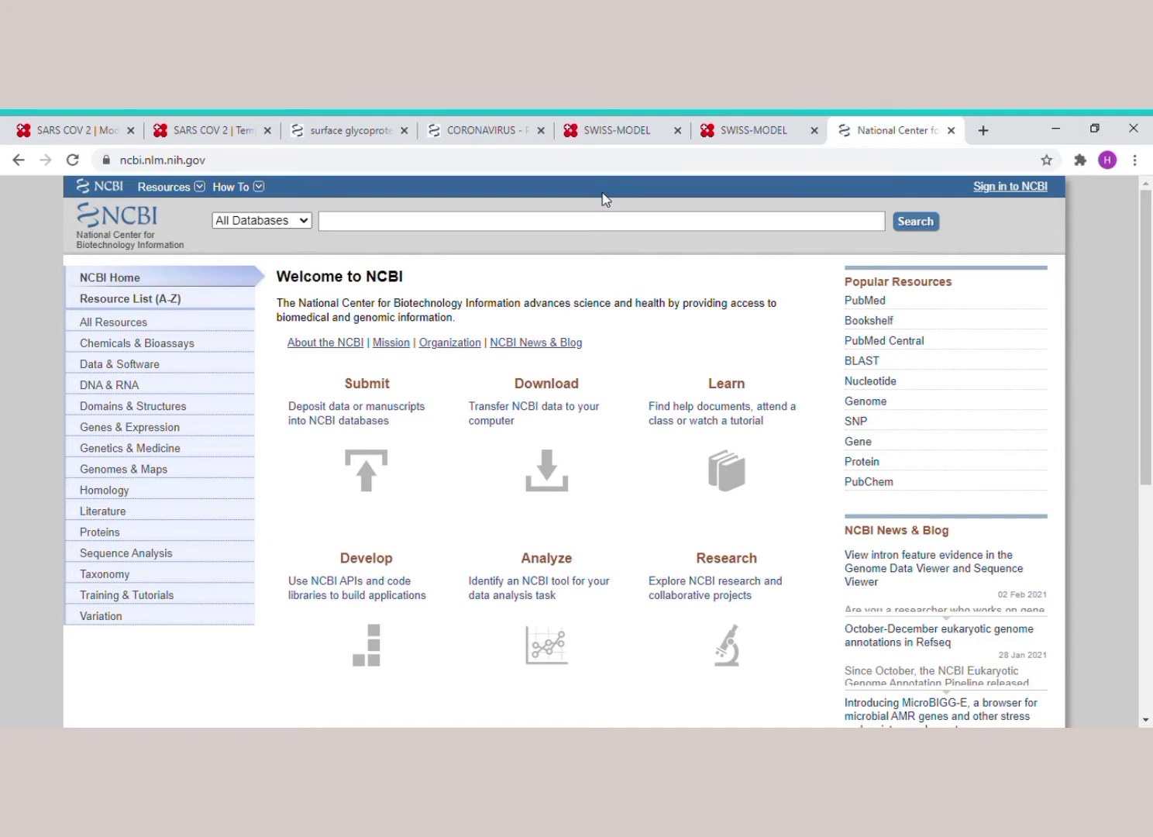
Step: From the open NCBI CORONAVIRUS results, search the Protein database for the suggested "Severe acute respiratory syndrome coronavirus 2 surface glycoprotein"
click(469, 129)
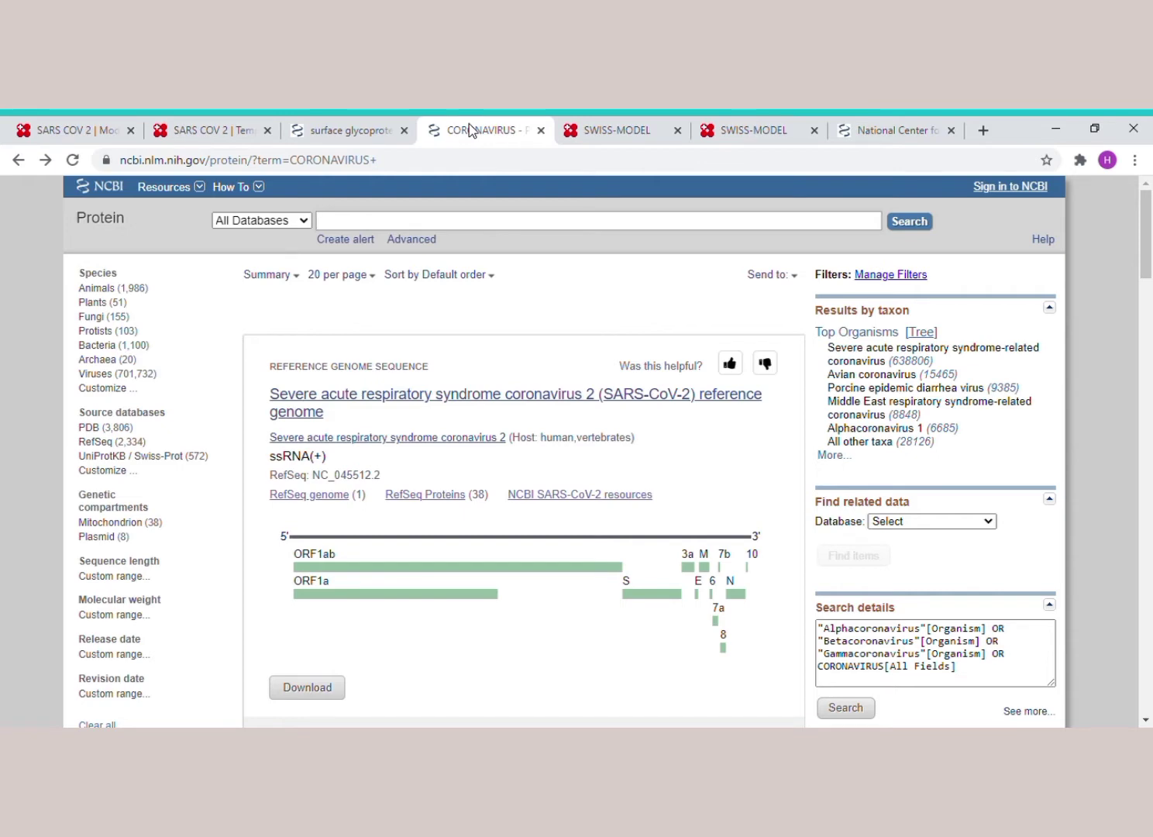
click(305, 223)
click(276, 251)
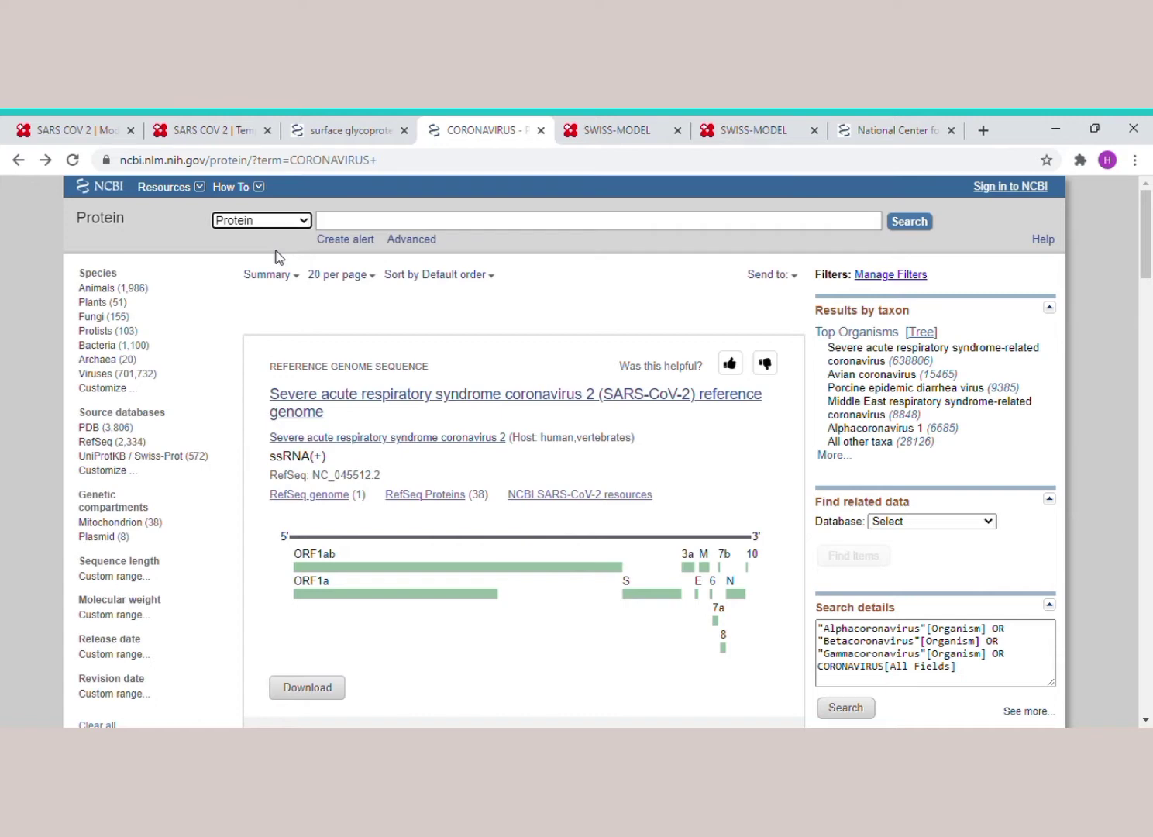
click(406, 228)
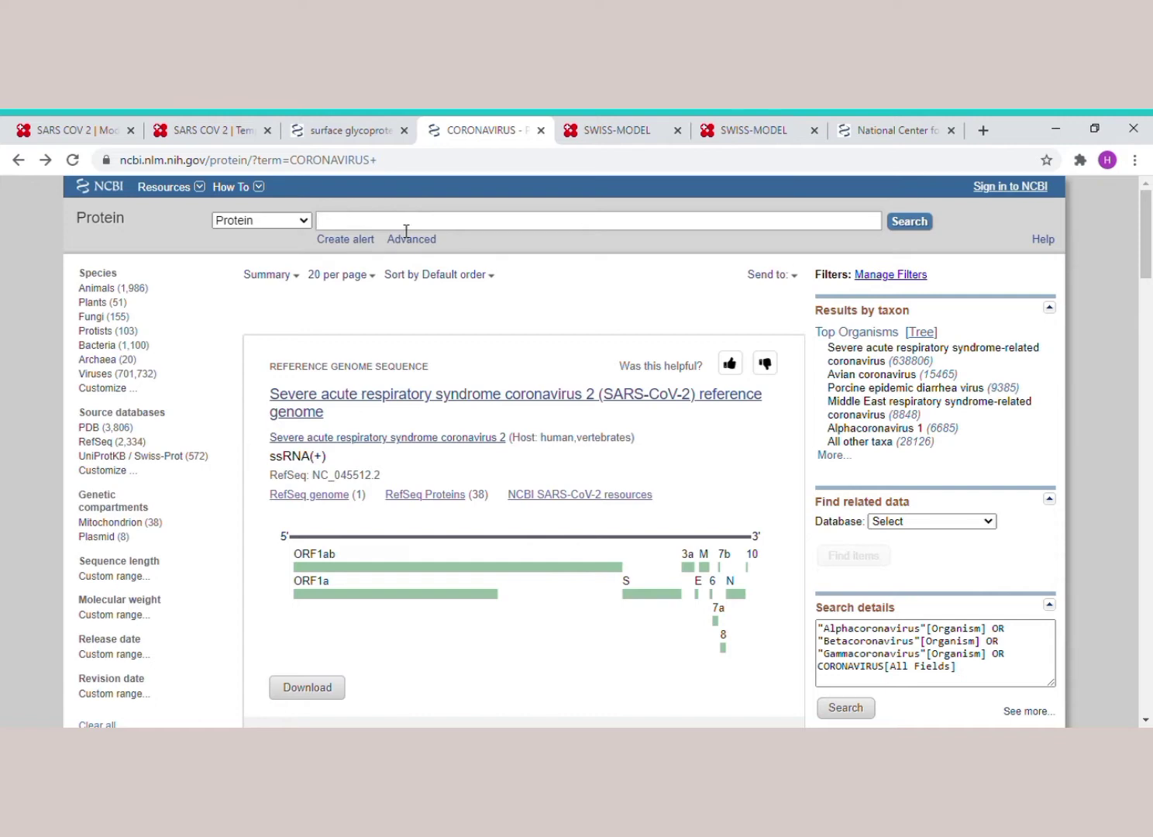
text(CORONAV)
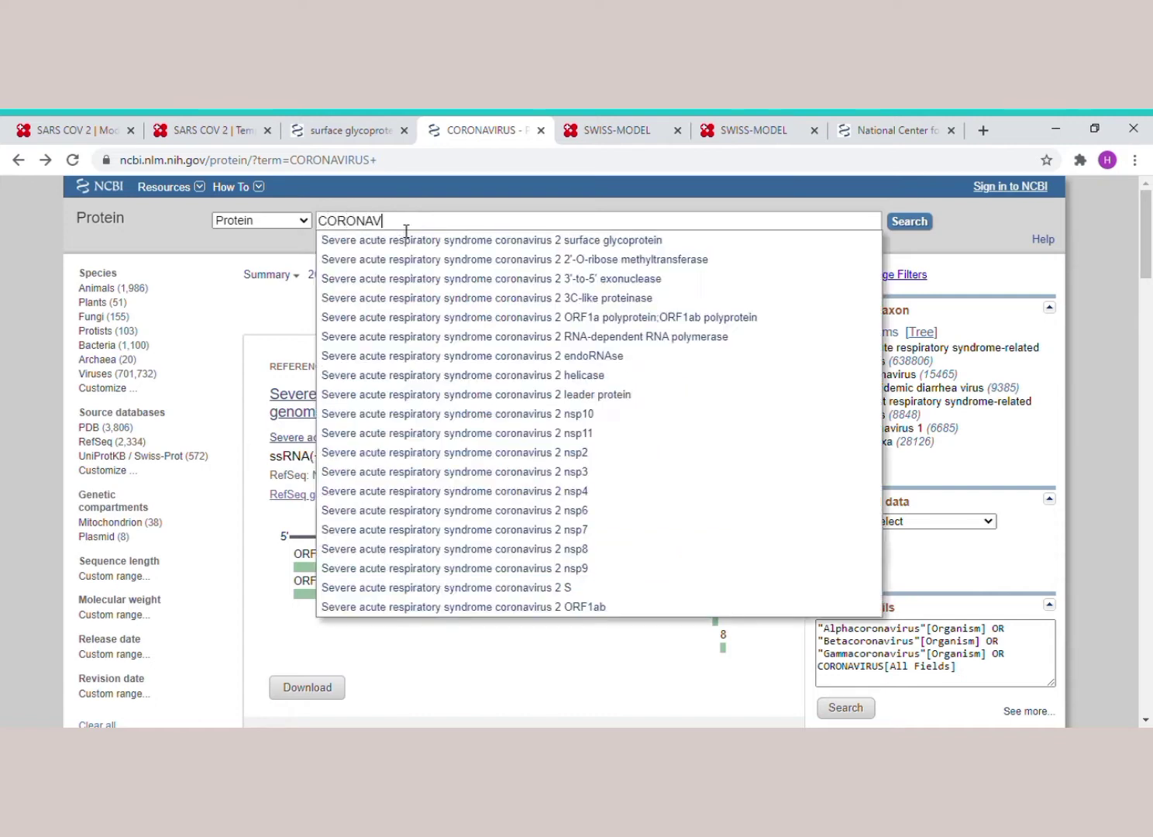
text(IRUS)
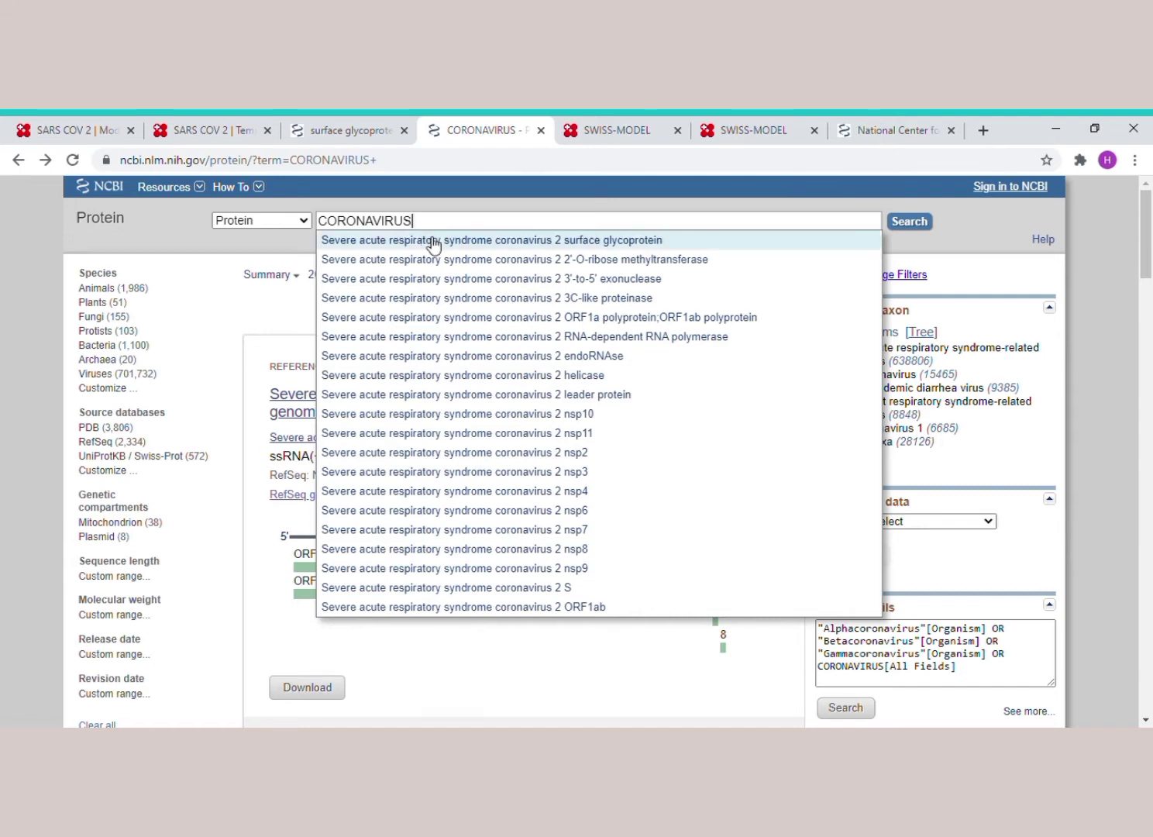
click(430, 242)
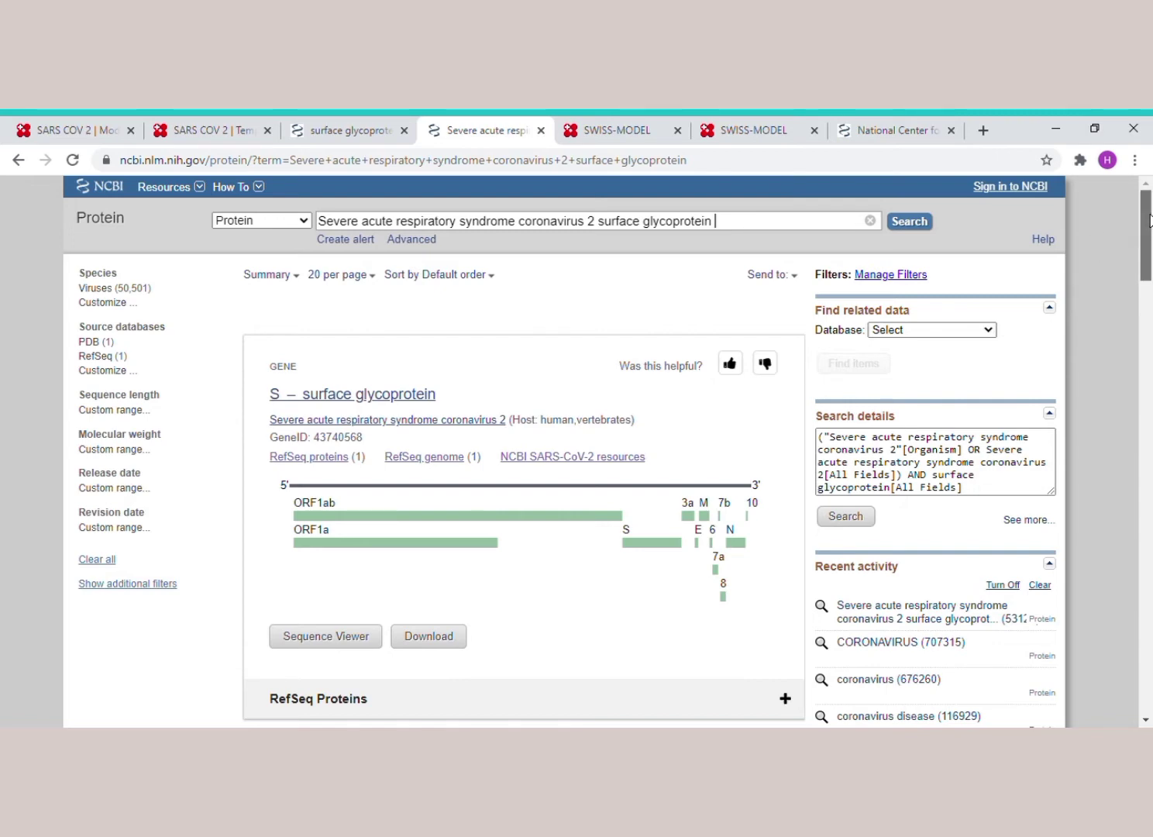
Step: Open the identical proteins of the first surface glycoprotein result, QJX59884.1, and display the group's FASTA sequence
drag(1150, 221, 1150, 312)
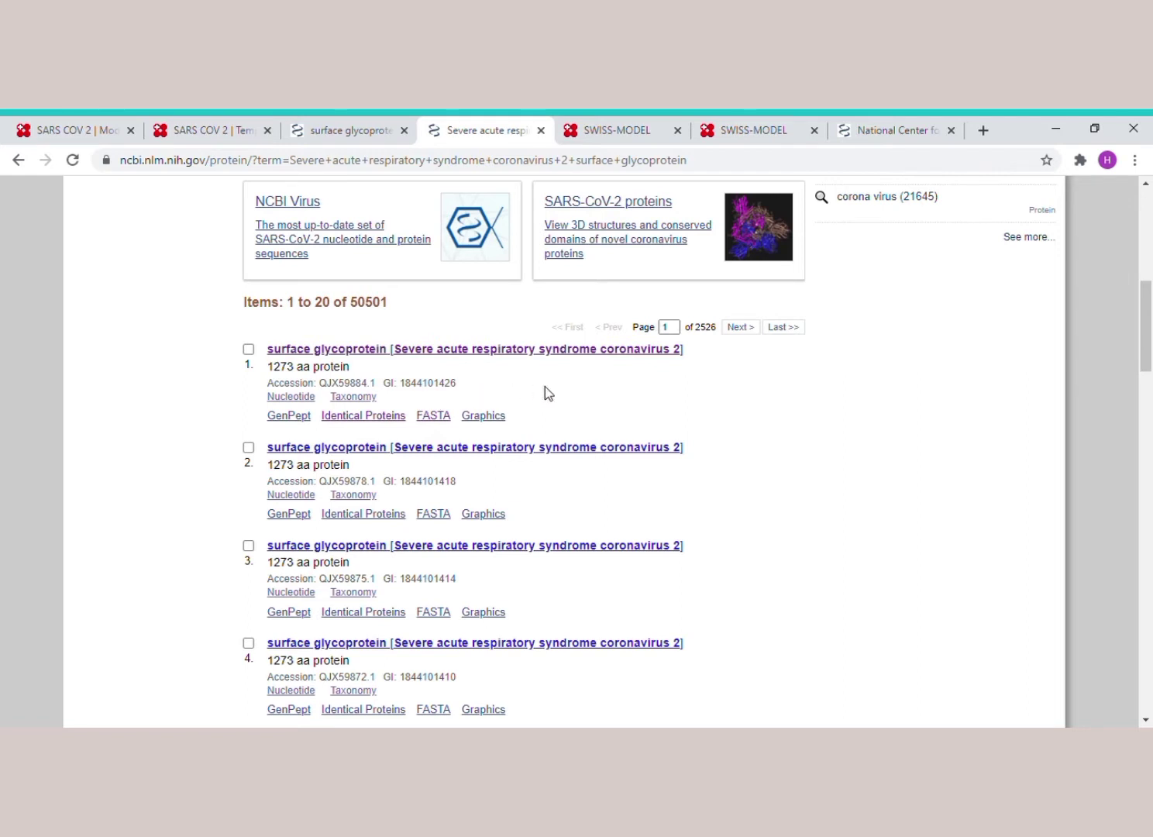
click(377, 426)
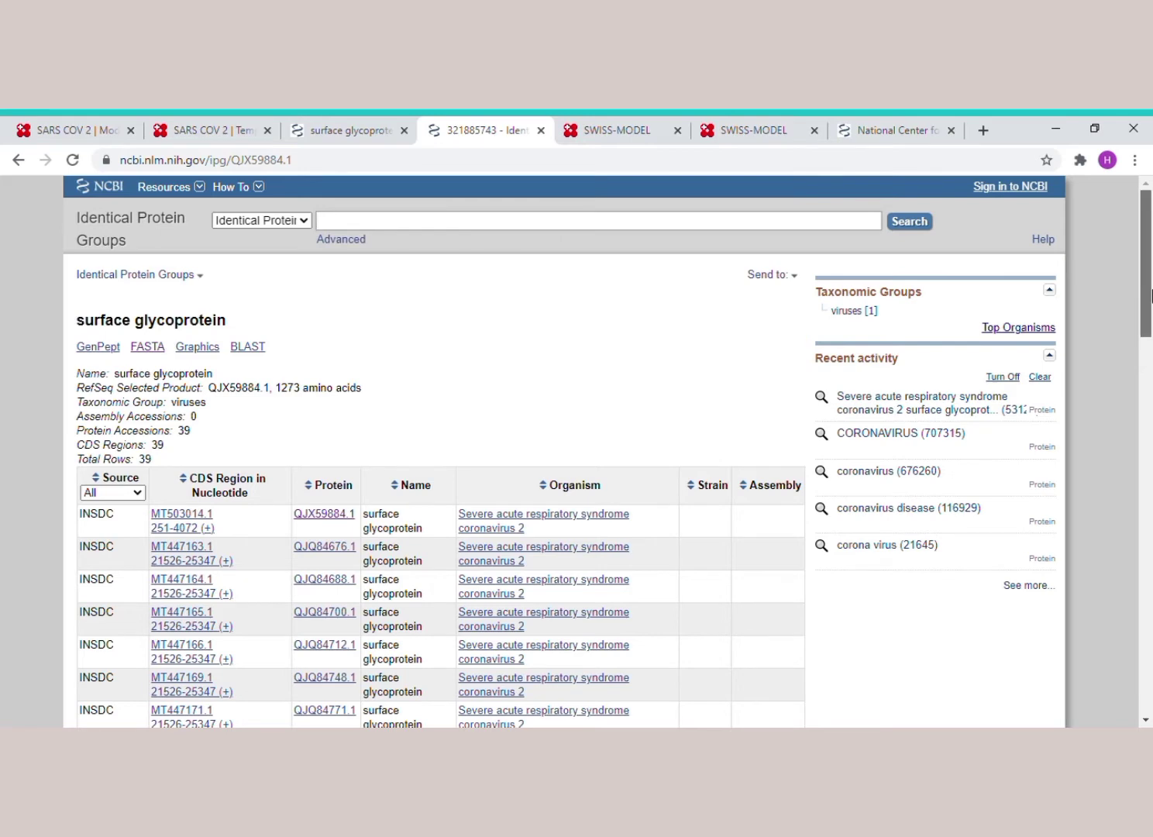
mouse_move(1151, 296)
mouse_down()
mouse_move(1151, 317)
mouse_move(1147, 292)
mouse_up()
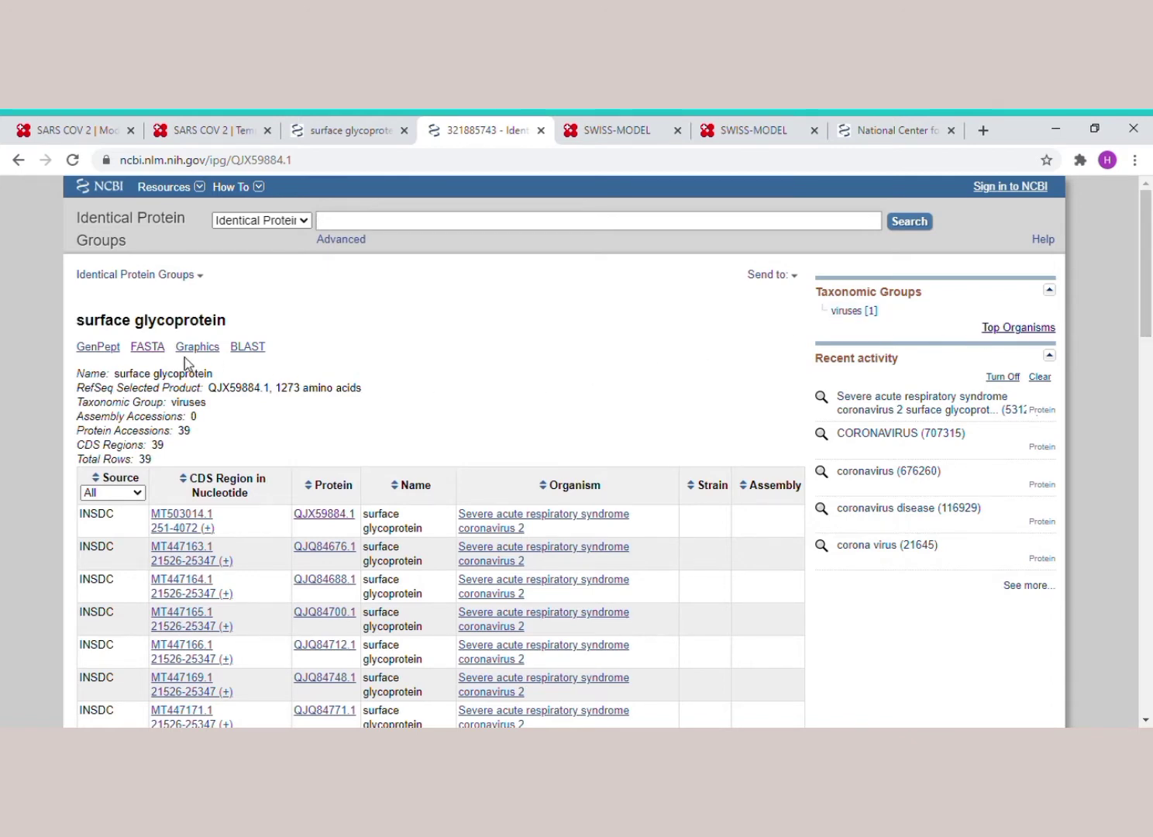
click(157, 354)
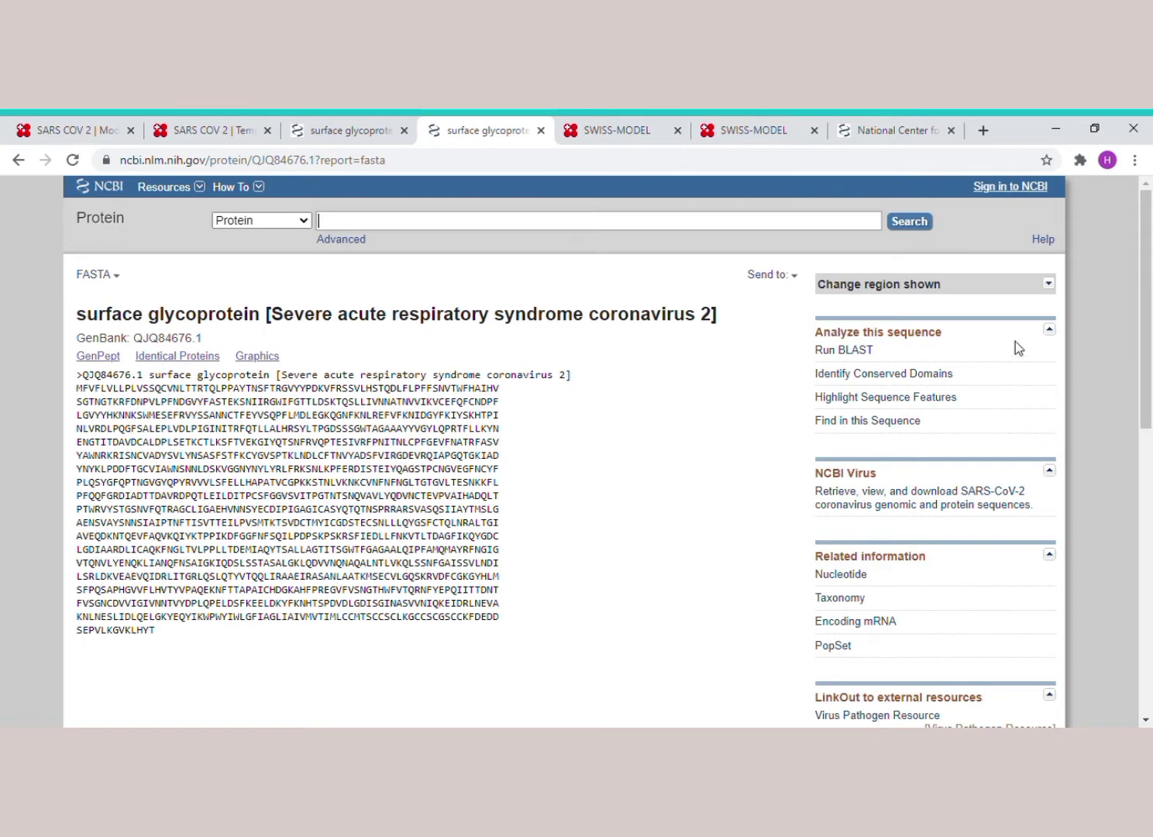
scroll(1151, 330, down, 1)
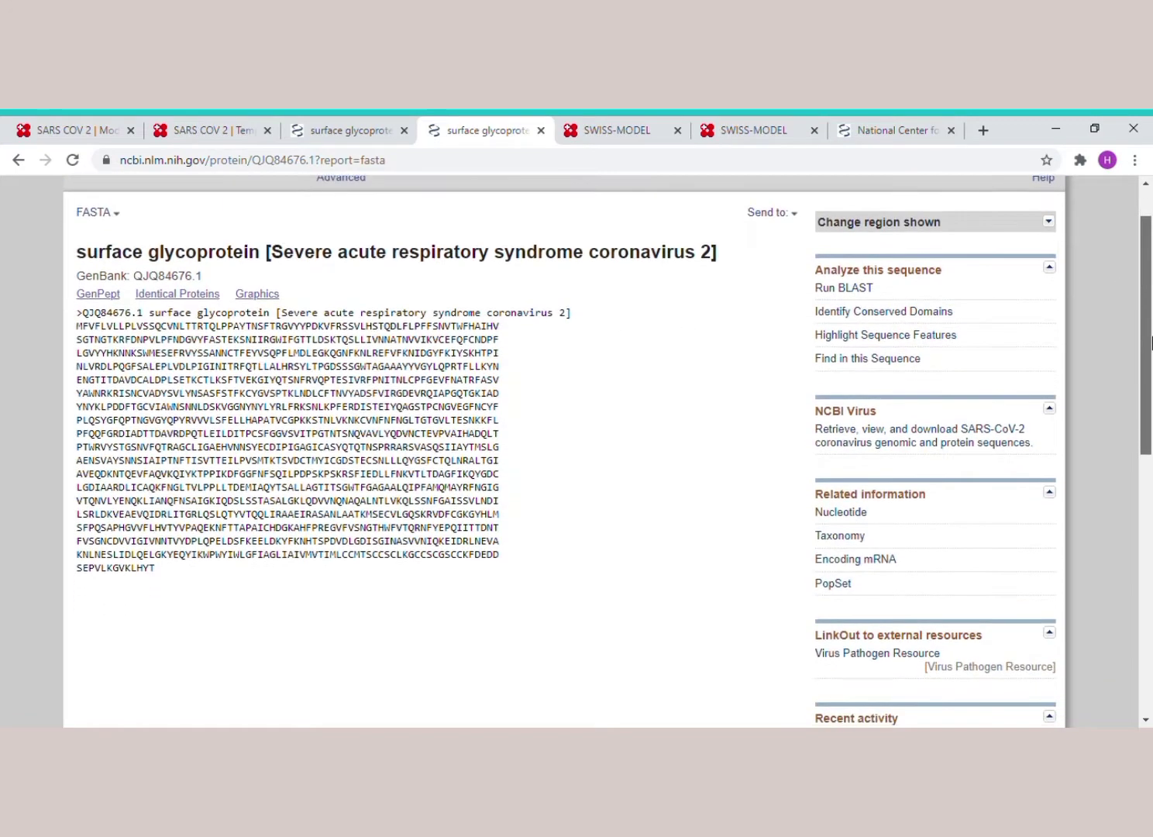
scroll(1150, 332, up, 1)
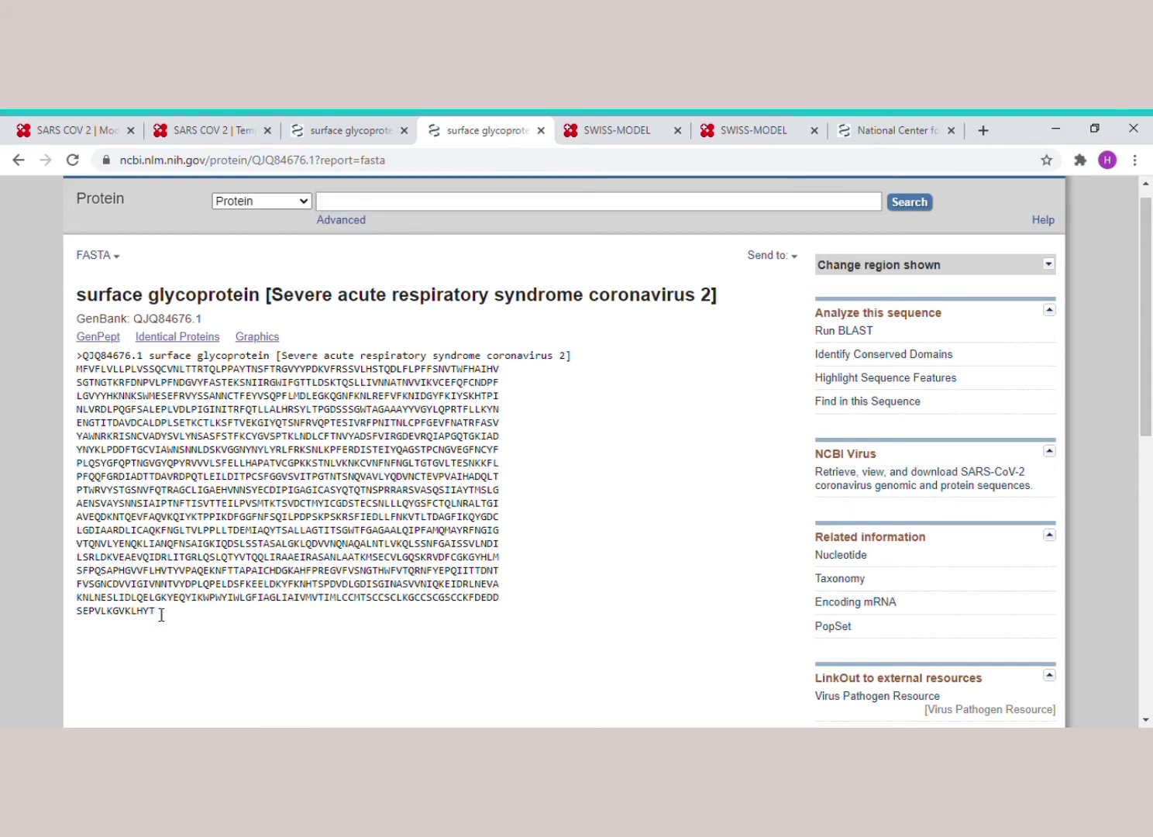
Step: Copy the surface glycoprotein's amino acid sequence without its header line and paste it as the target of a new SWISS-MODEL modelling project
drag(157, 612, 75, 376)
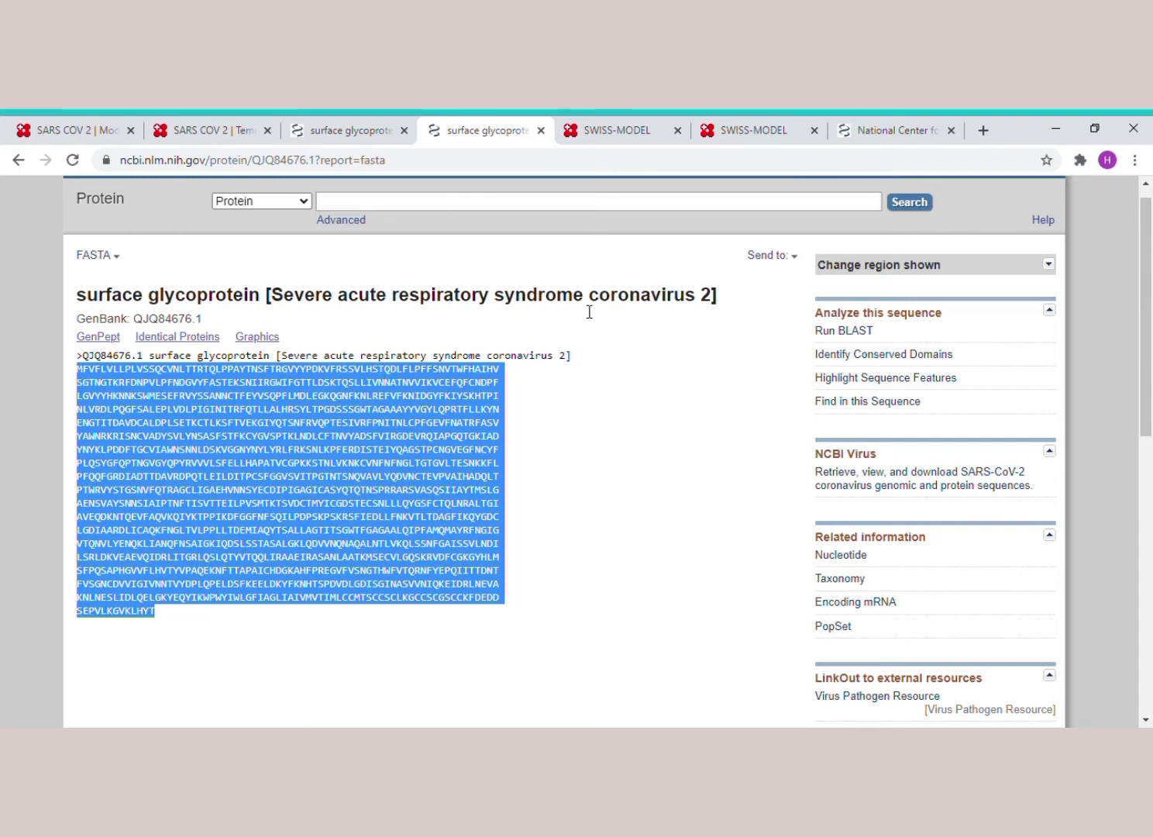
click(629, 124)
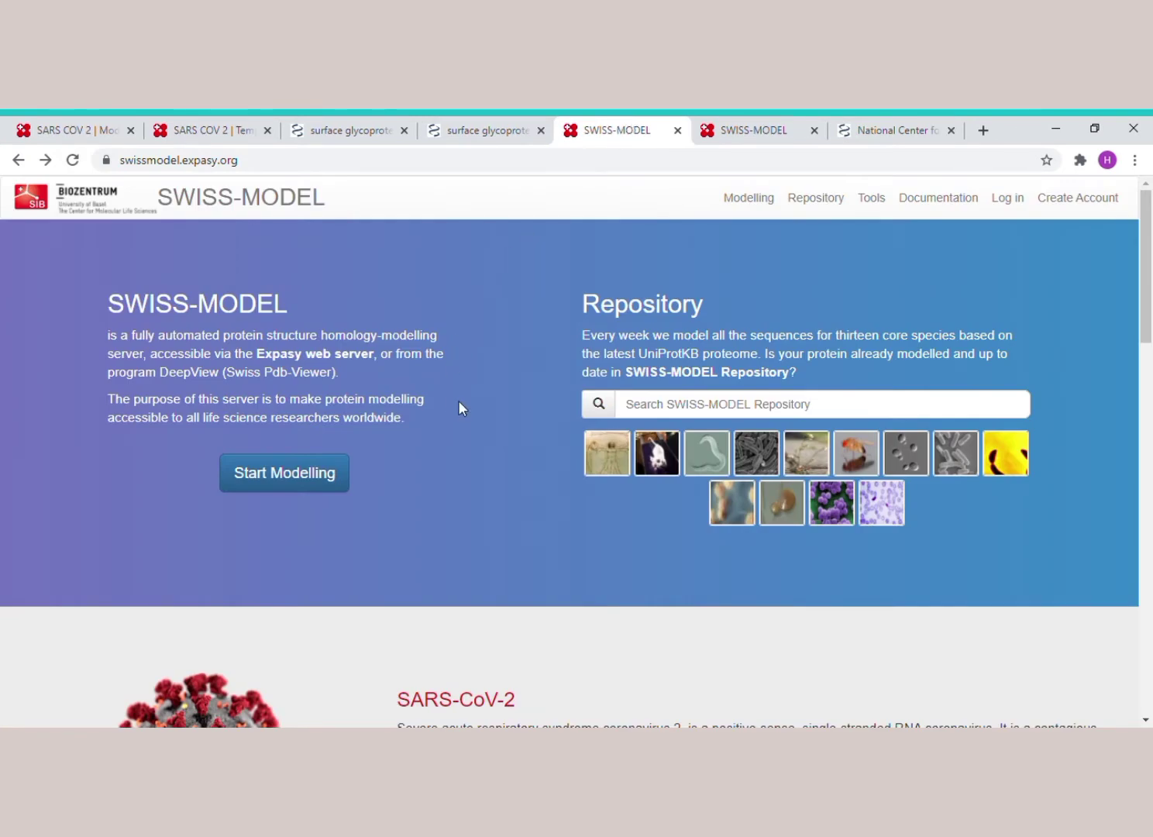
click(273, 472)
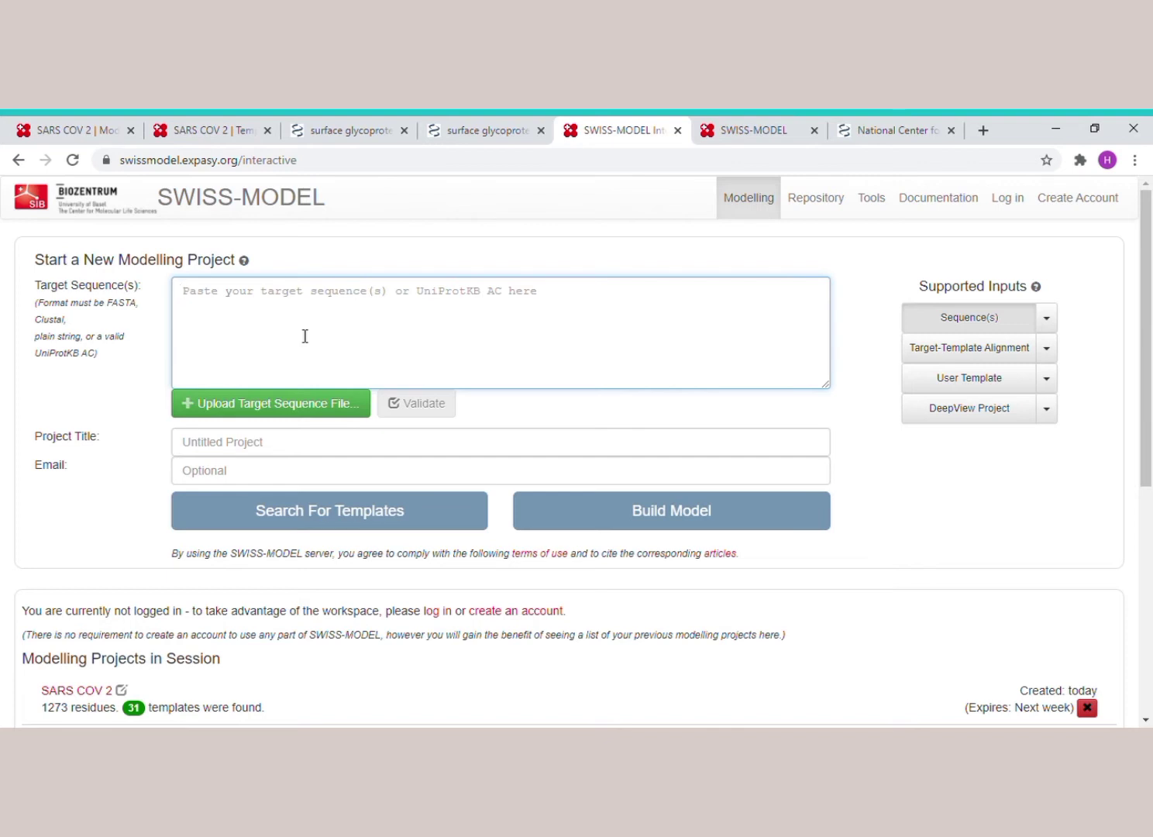
key(ctrl+v)
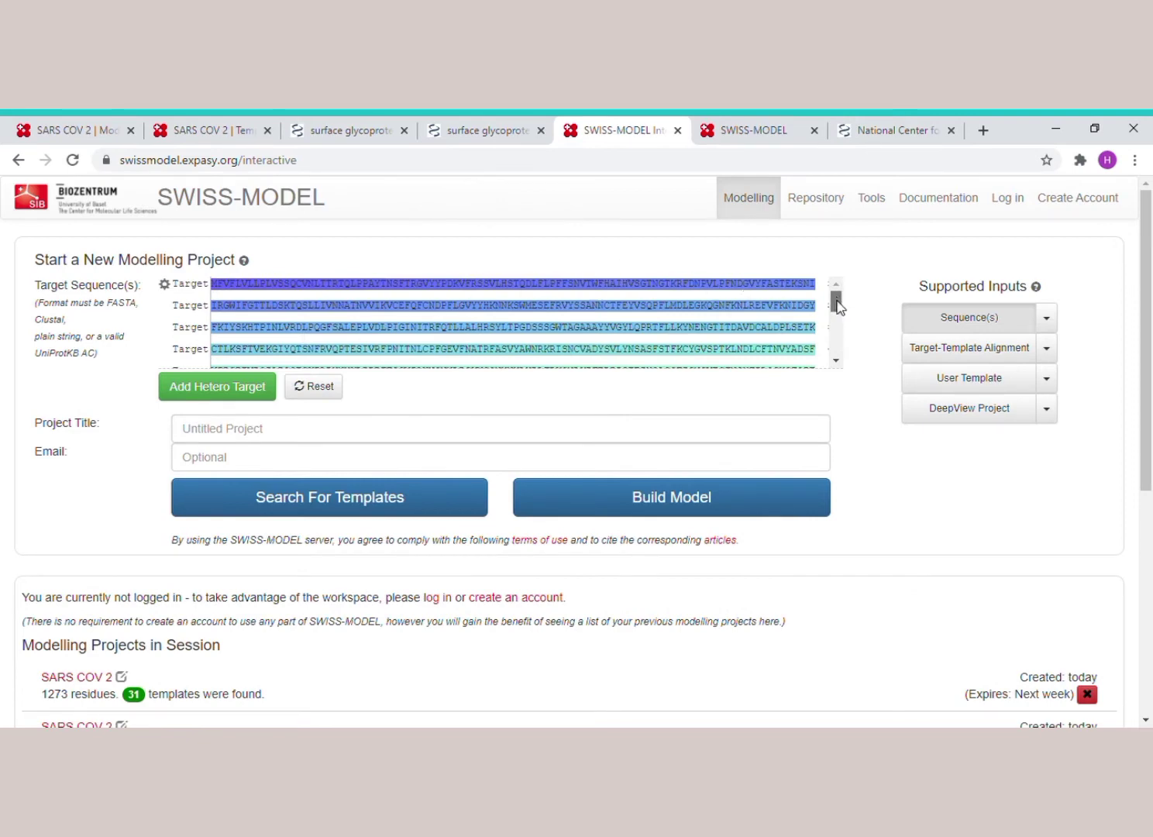
mouse_move(837, 303)
mouse_down()
mouse_move(841, 354)
mouse_move(830, 296)
mouse_up()
Step: Title the modelling project SARS COV 2, leave the email empty and start the template search
click(234, 436)
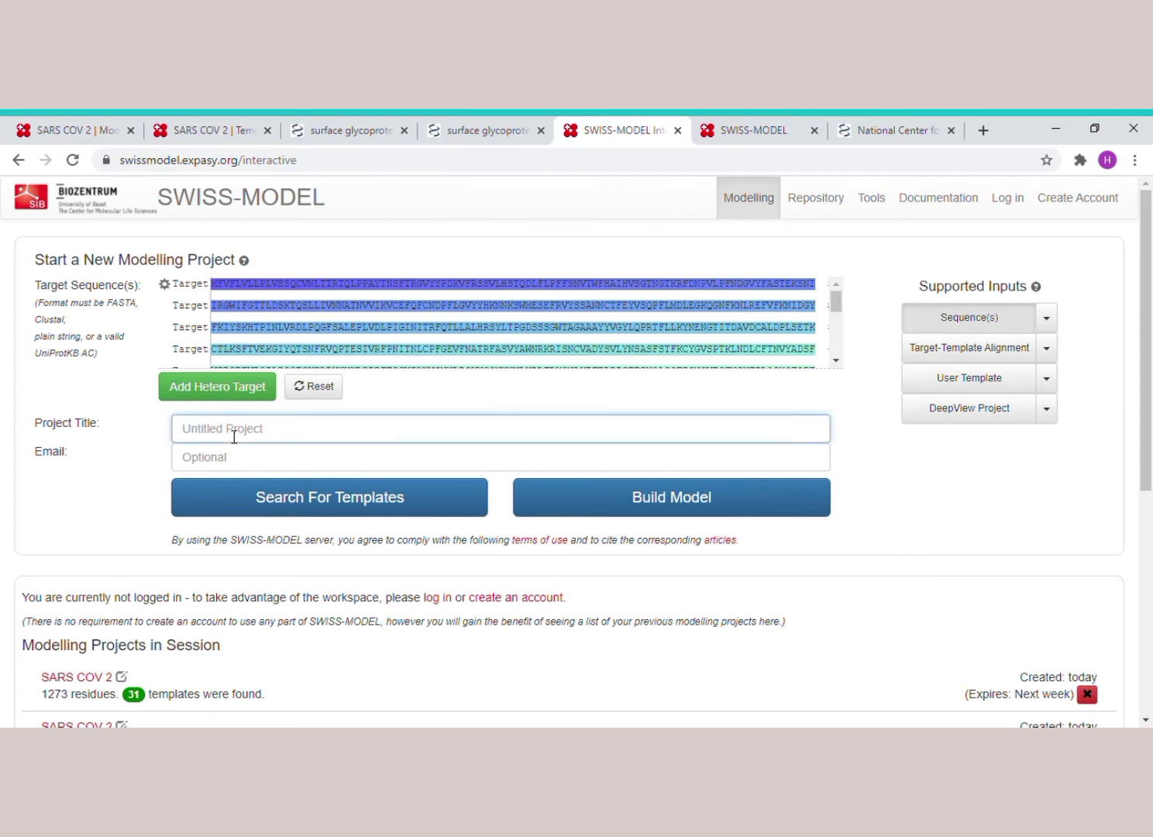
text(SARS COV 2)
click(252, 463)
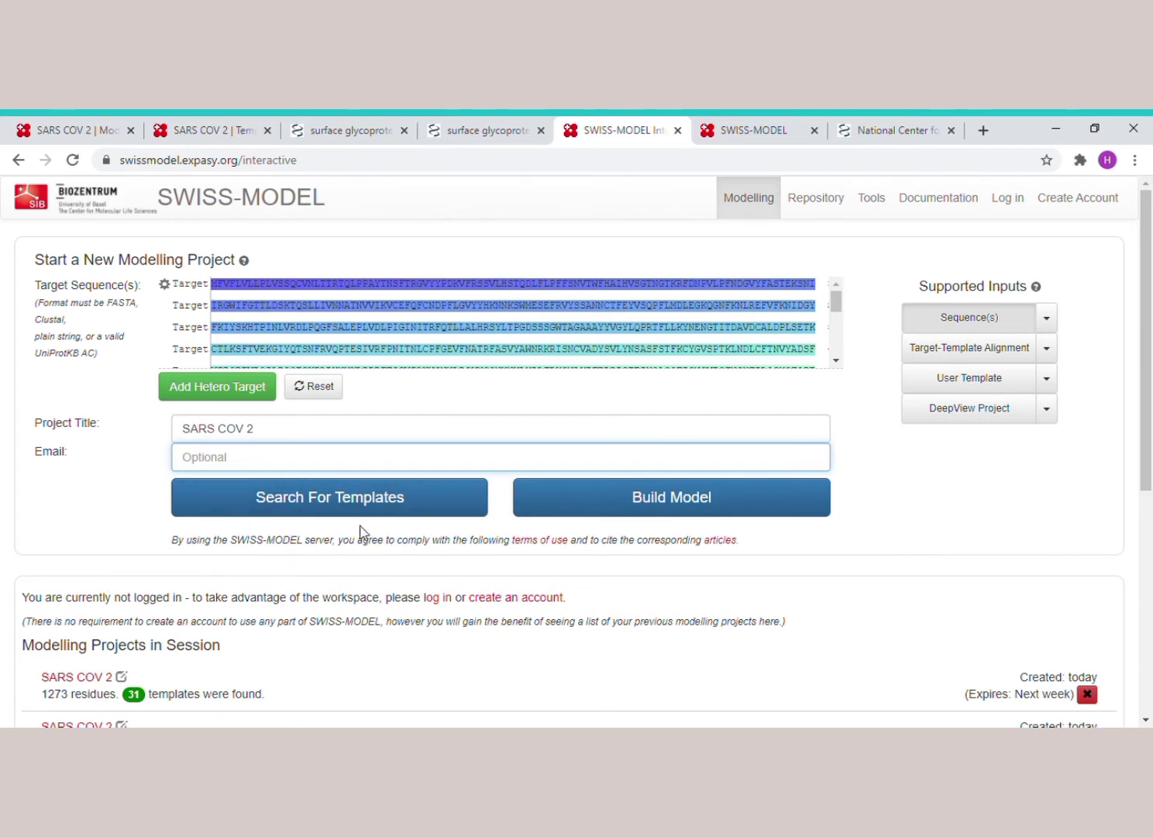
click(344, 501)
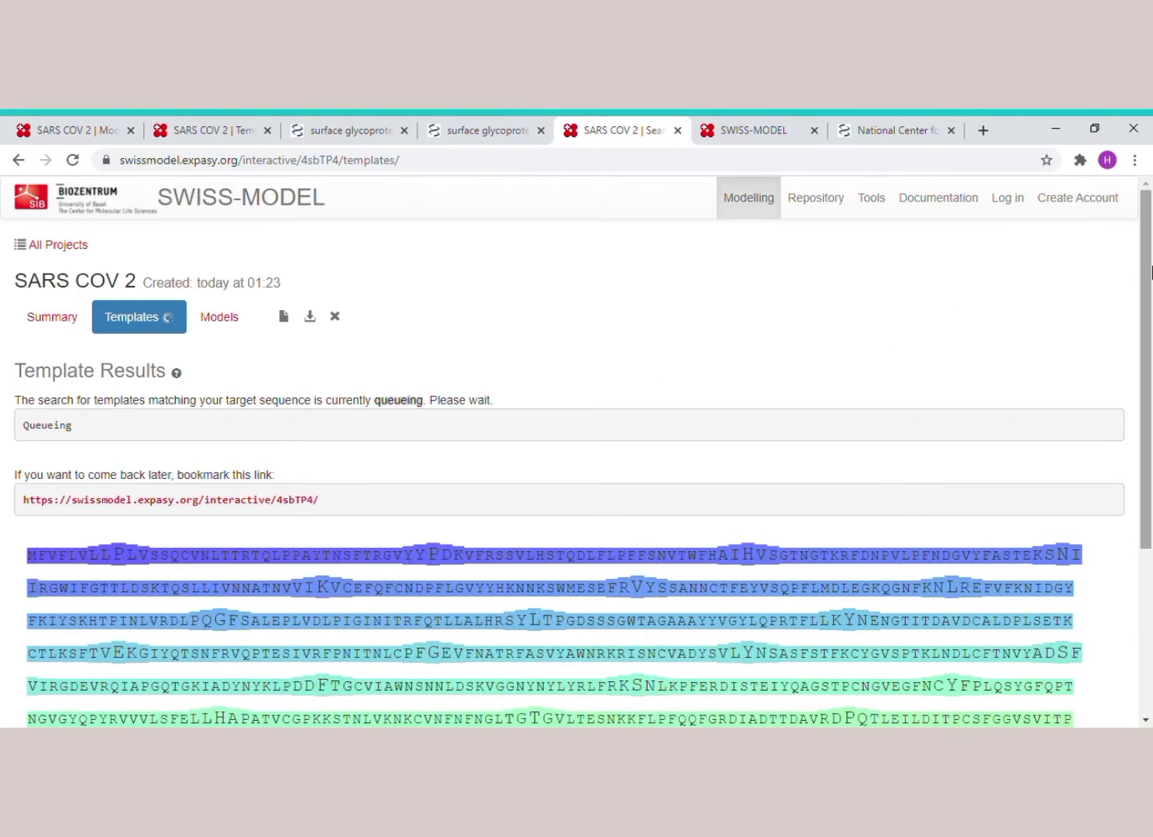
Step: Check the progress of the running template search and switch to the already completed SARS COV 2 project's template results
mouse_move(1150, 269)
mouse_down()
mouse_move(1150, 324)
mouse_move(1151, 277)
mouse_up()
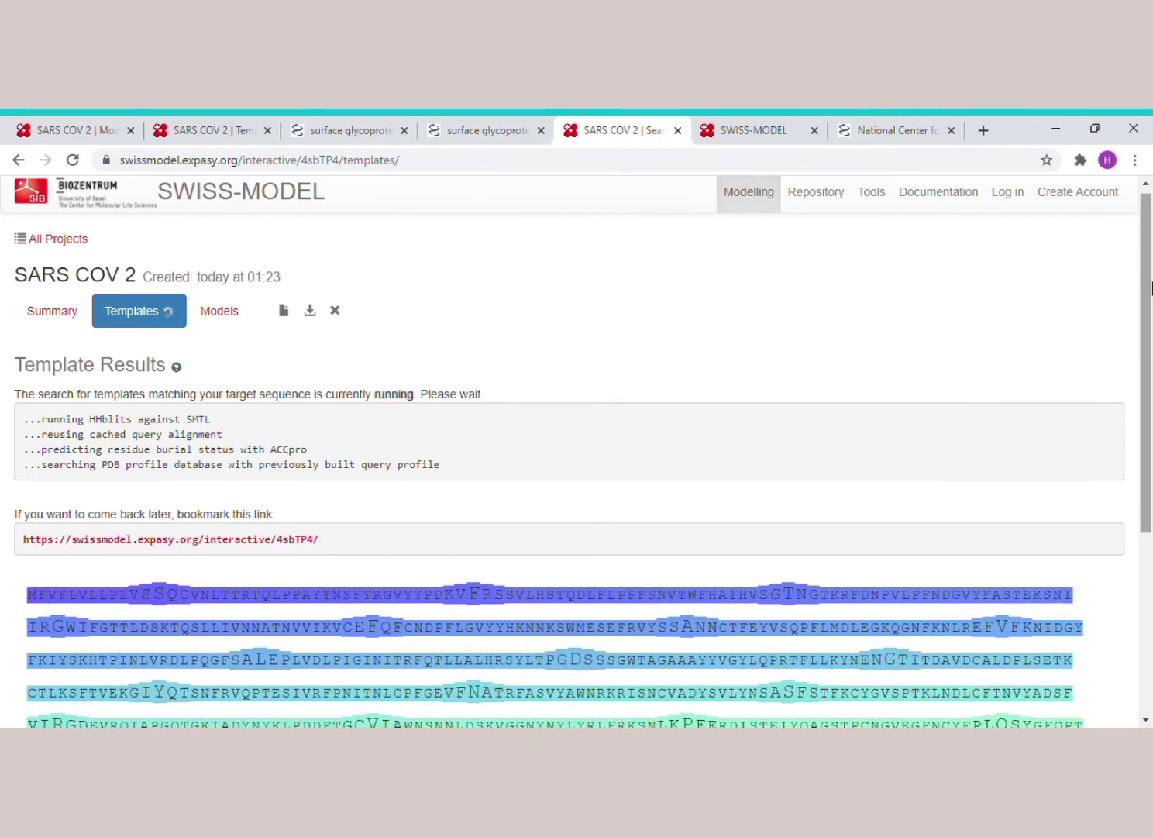
drag(1151, 288, 1151, 397)
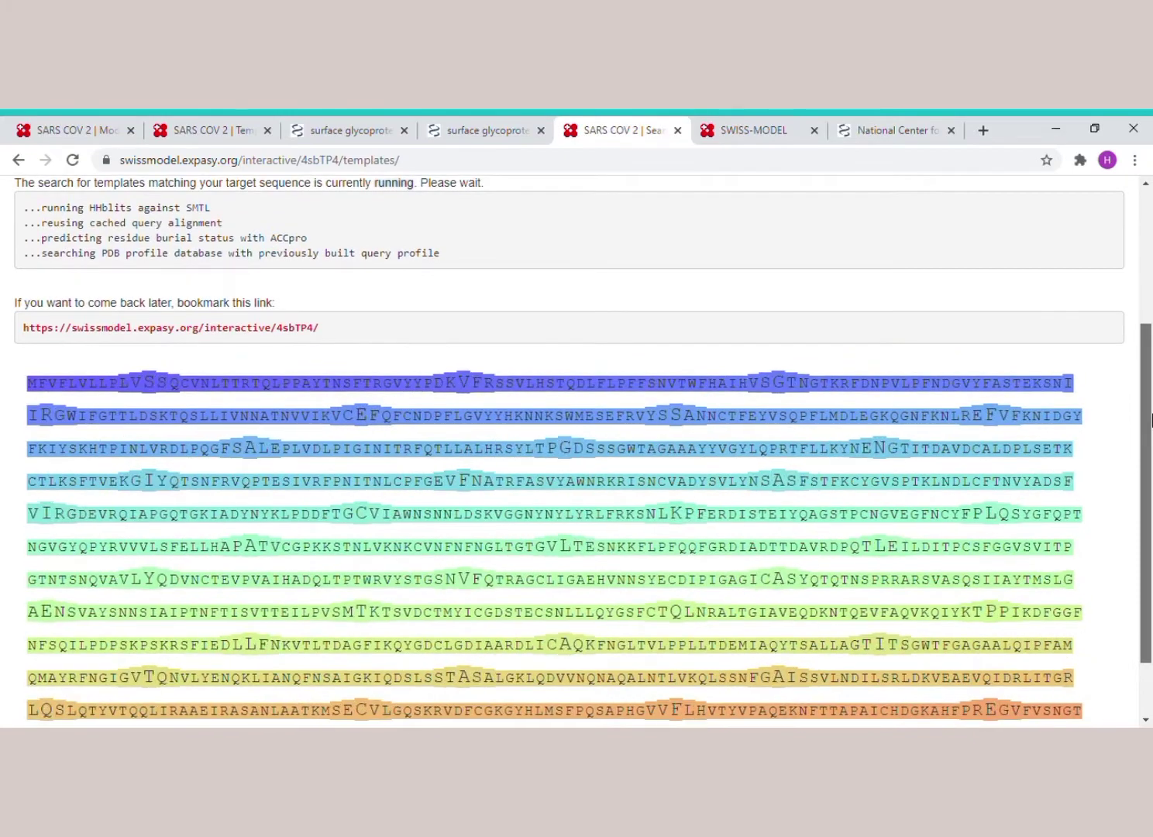
drag(1151, 419, 1131, 266)
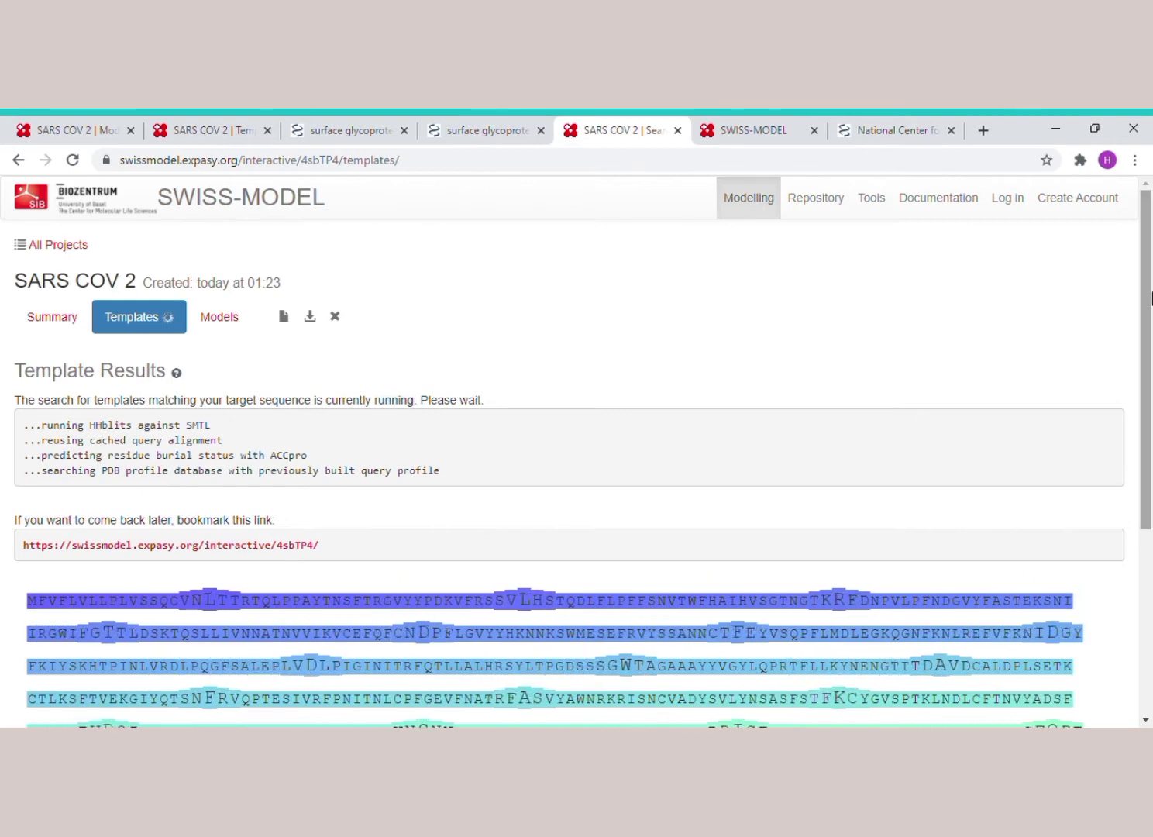
mouse_move(1150, 298)
mouse_down()
mouse_move(1150, 409)
mouse_move(1148, 294)
mouse_up()
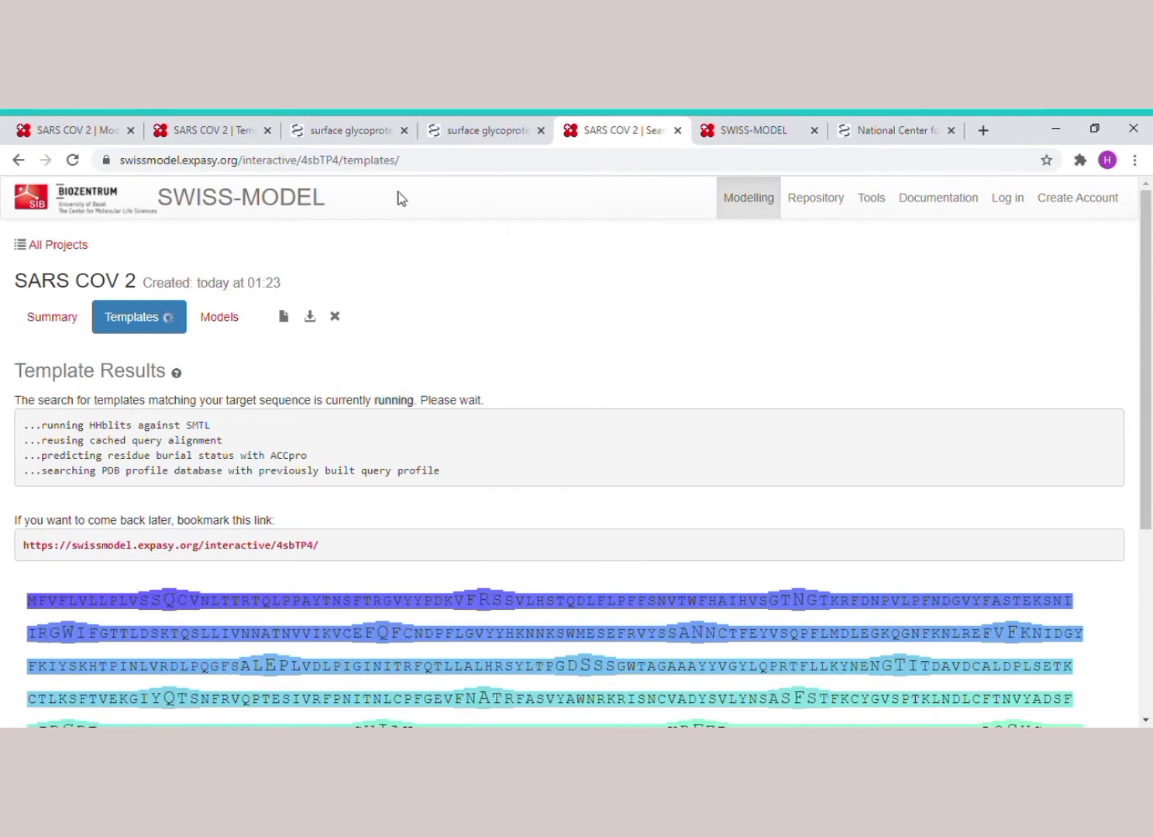
click(205, 125)
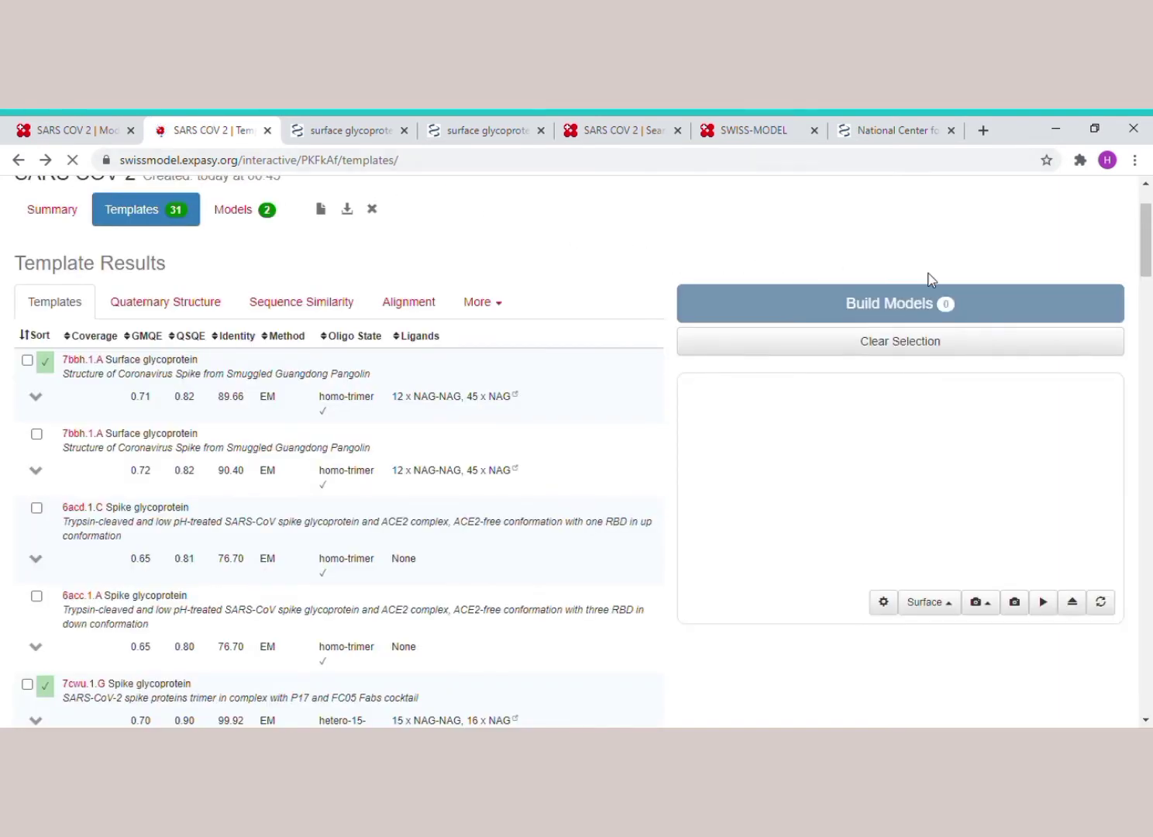
Step: Sort the template results by sequence identity, select the topmost spike glycoprotein template, 7cwu.1.G, and build a model from it
mouse_move(1148, 253)
mouse_down()
mouse_move(1148, 235)
mouse_move(1152, 252)
mouse_up()
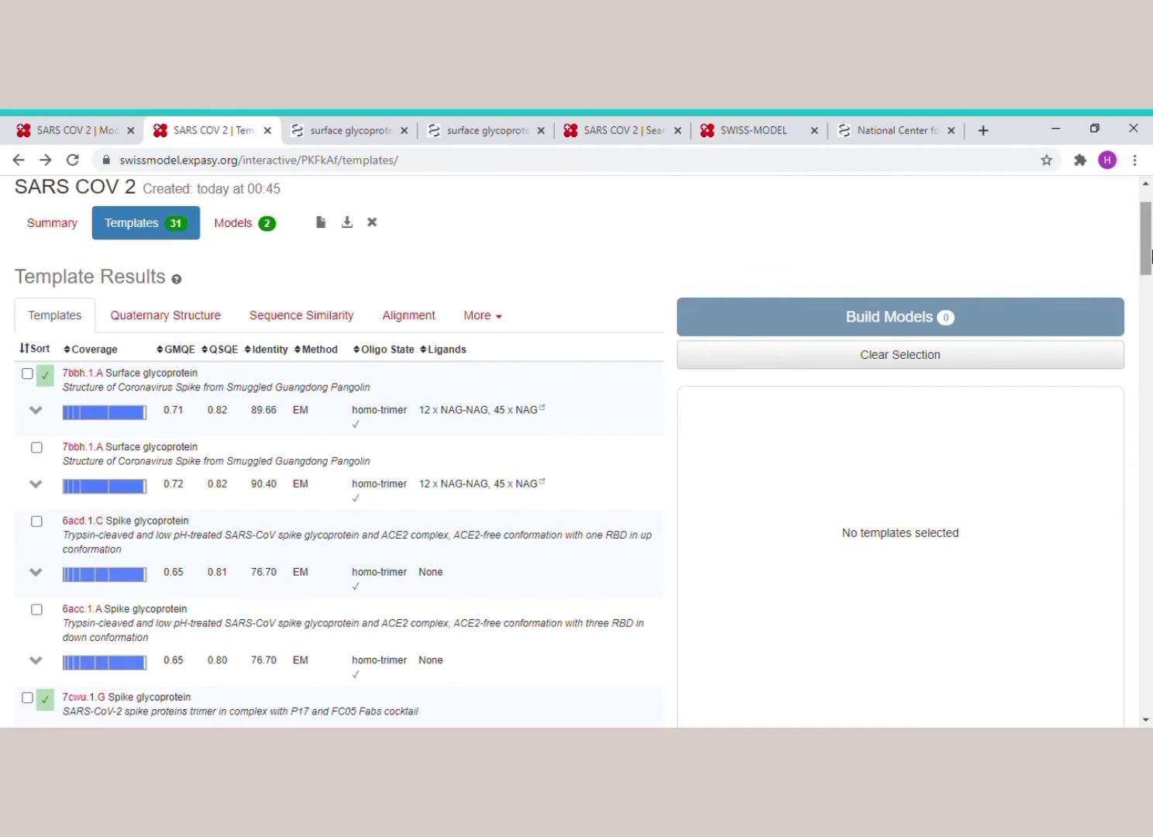
mouse_move(1151, 256)
mouse_down()
mouse_move(1151, 313)
mouse_move(1145, 241)
mouse_up()
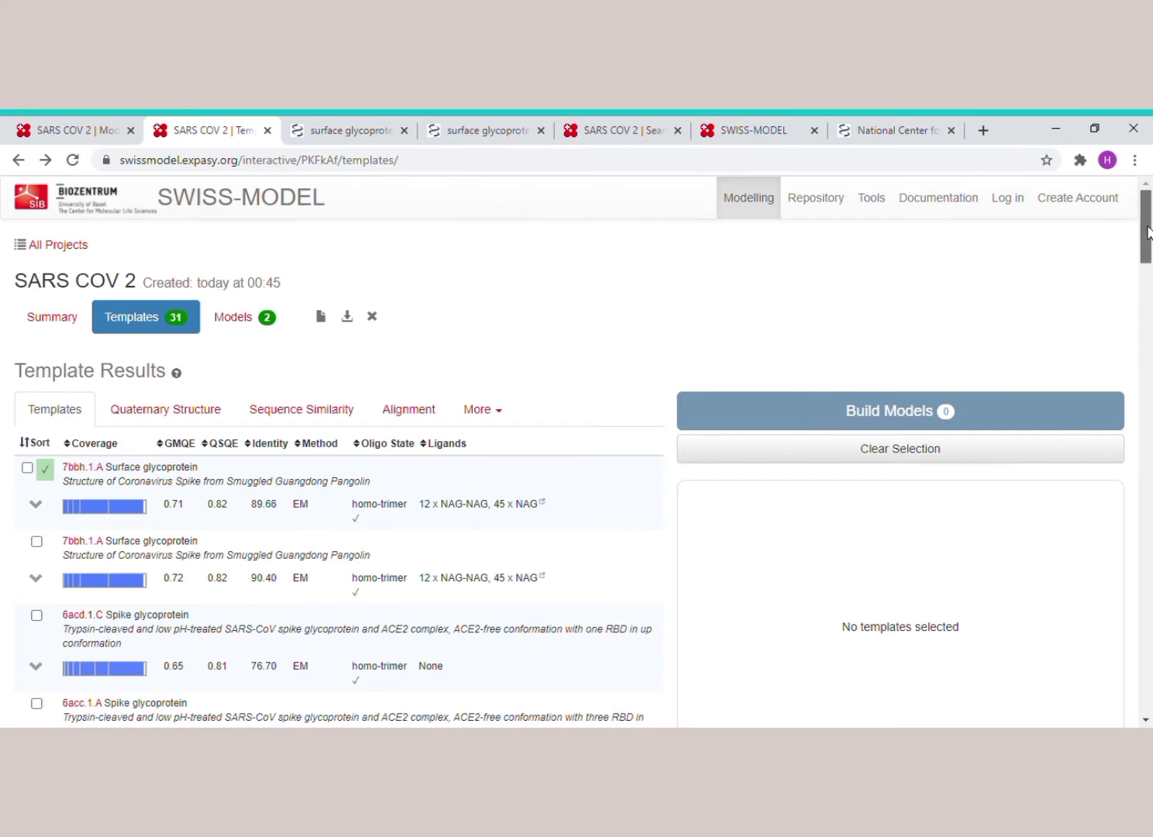
scroll(1145, 241, down, 2)
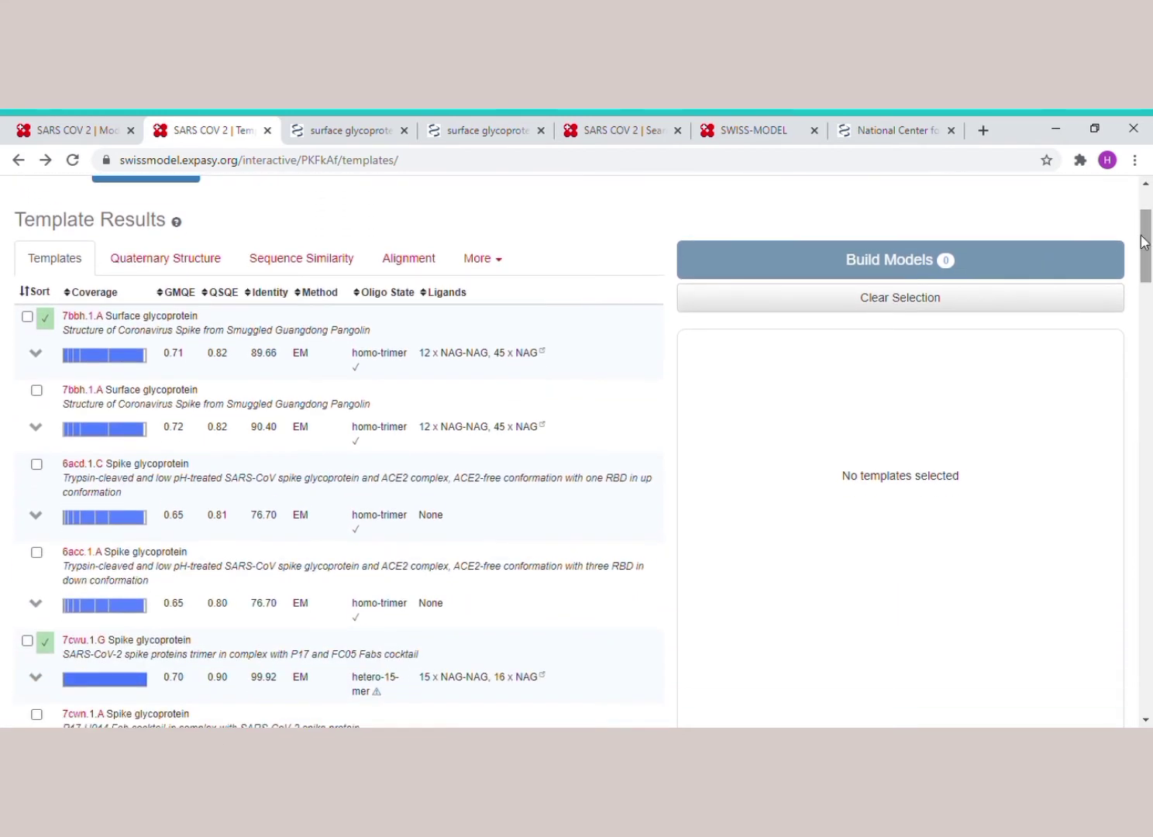
click(271, 293)
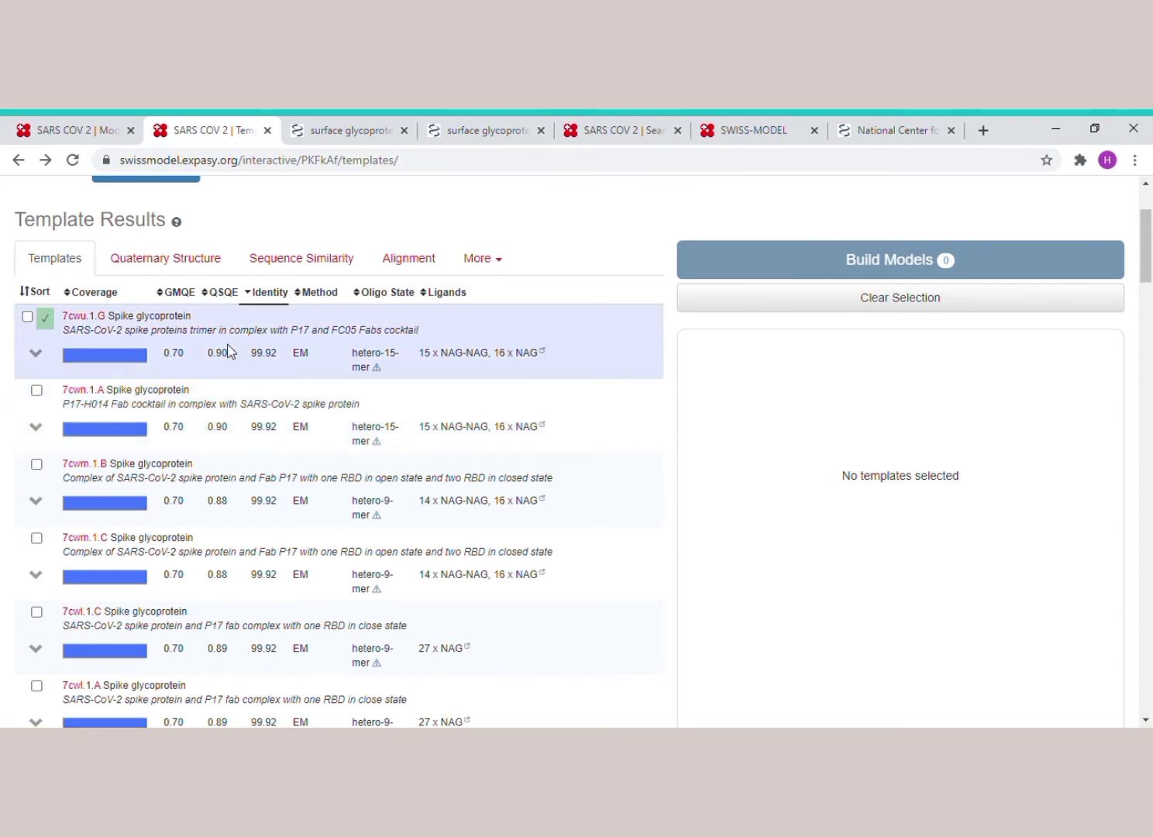
click(27, 315)
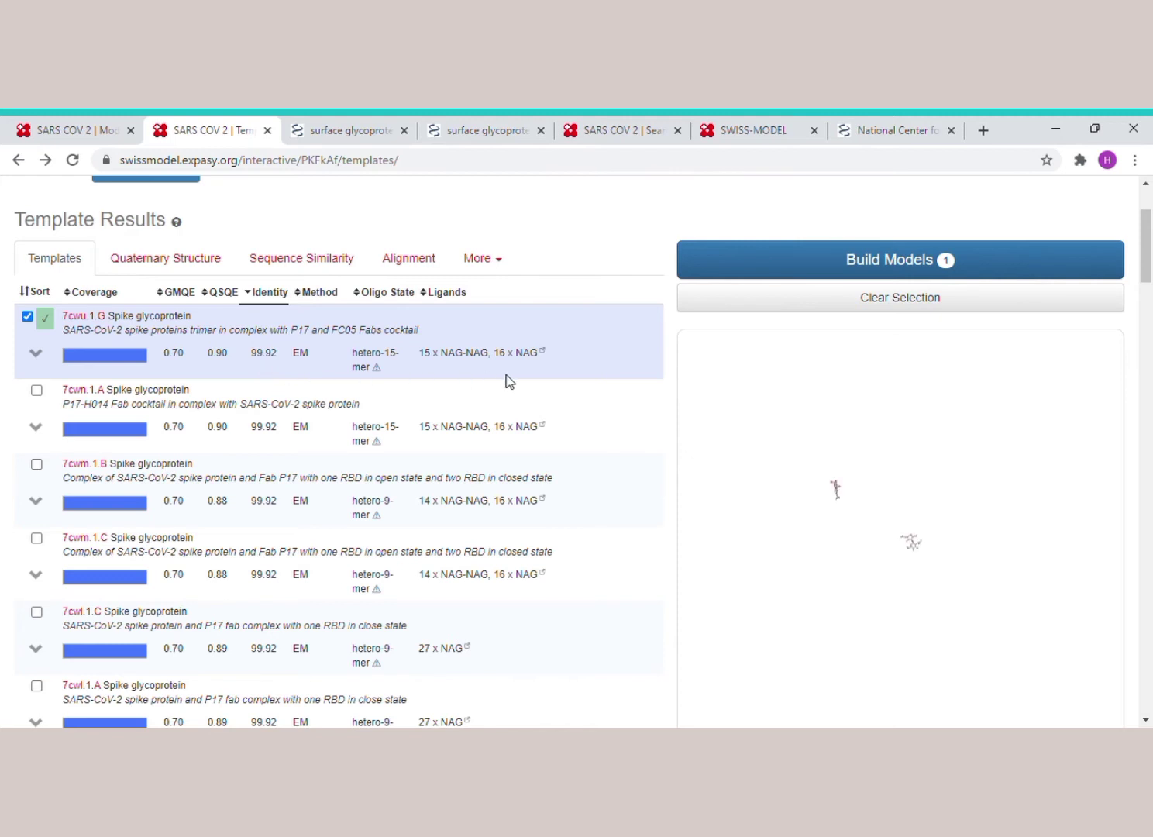
click(862, 264)
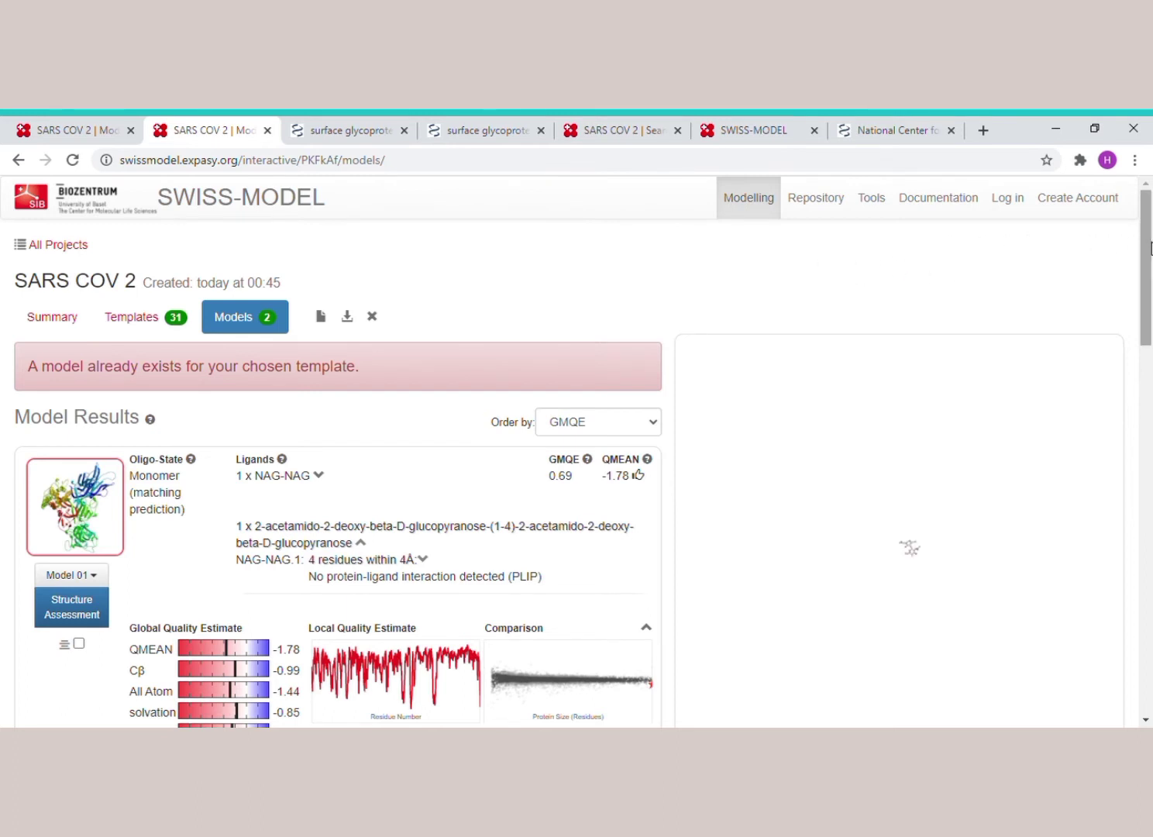
Step: Start the 3D model spinning and change its display style to Lines, back to Surface, and finally to Cartoon
drag(1151, 252, 1147, 291)
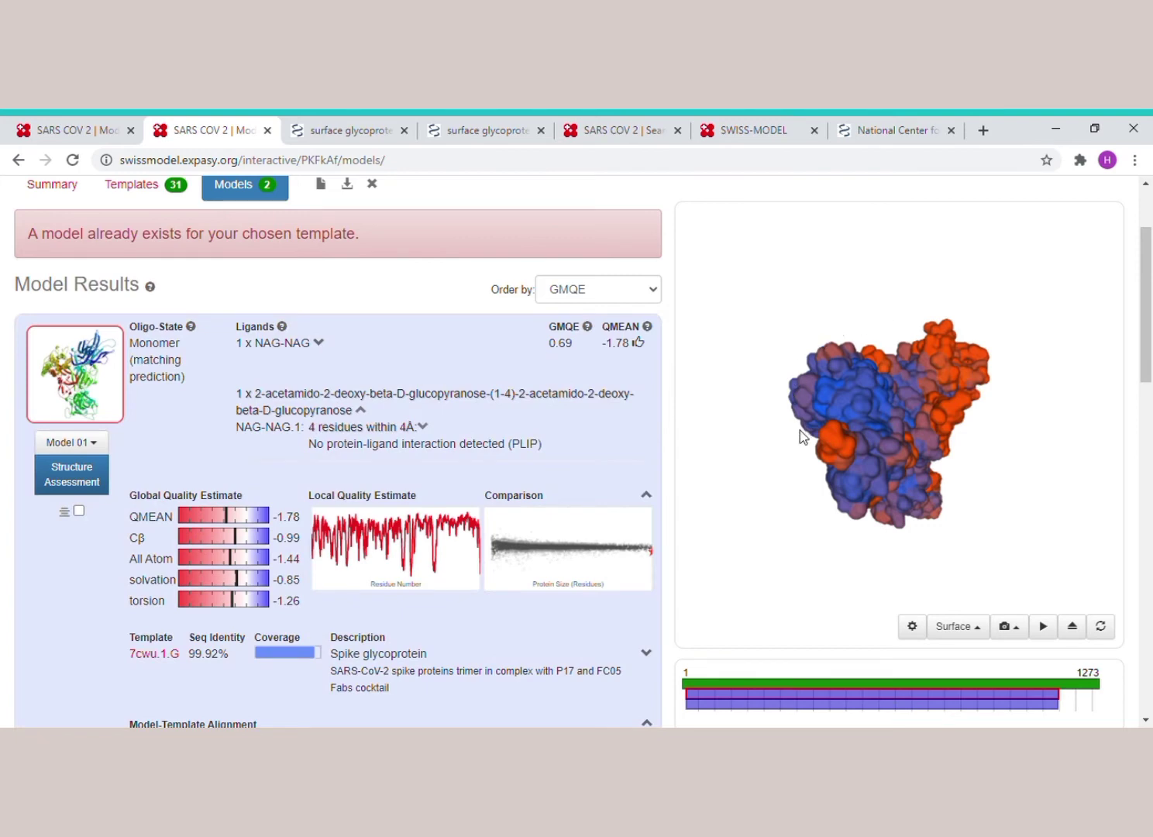
click(981, 630)
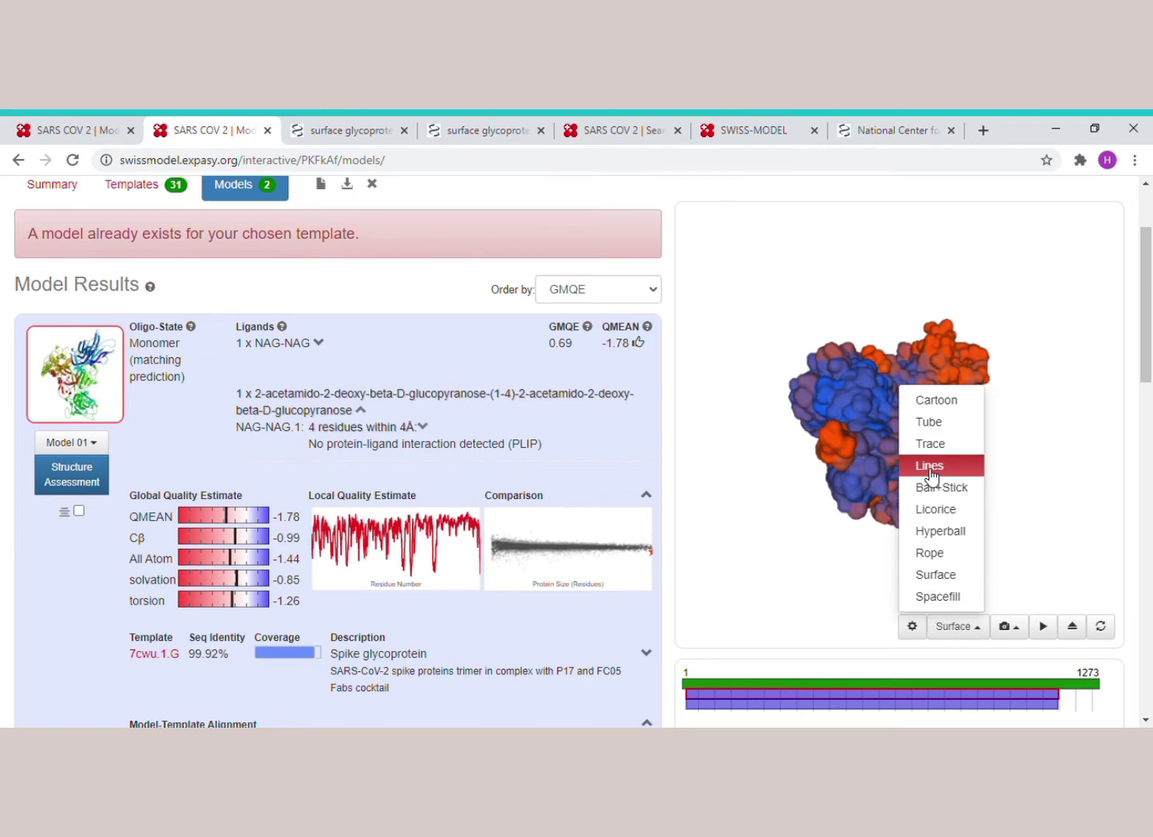
click(966, 466)
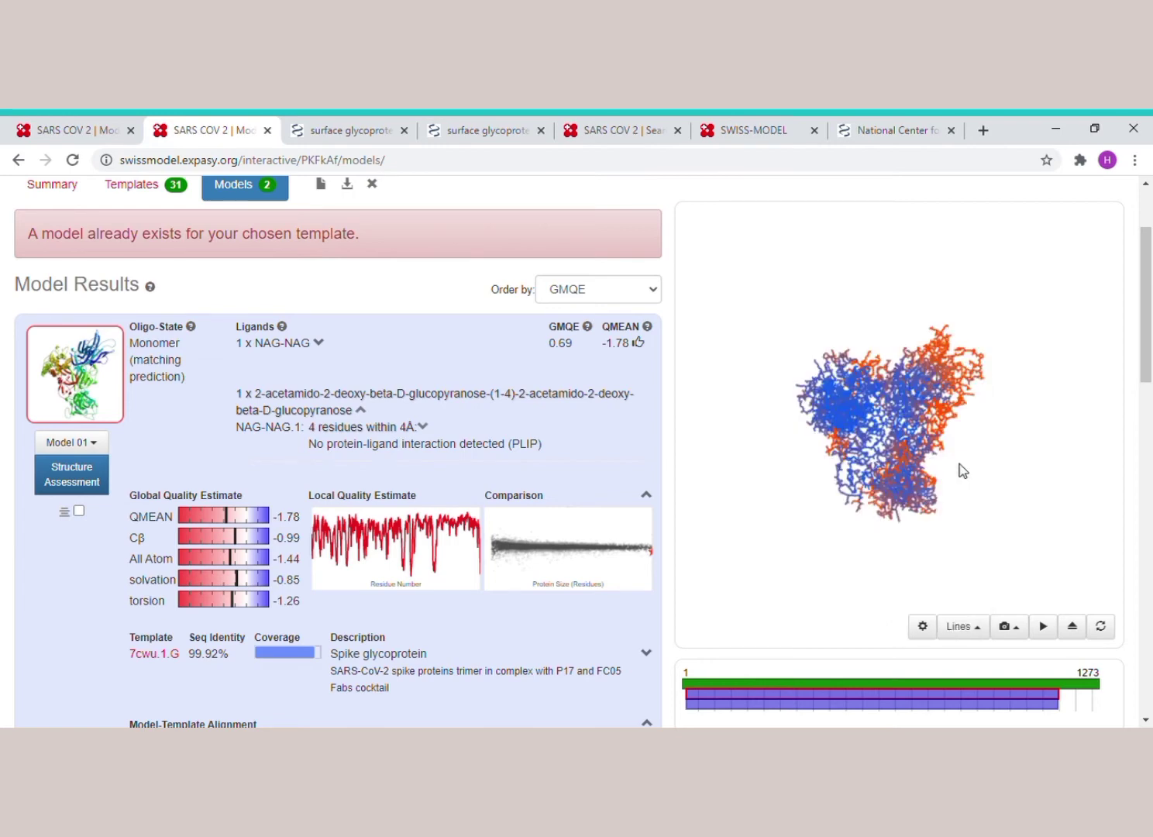
click(1044, 628)
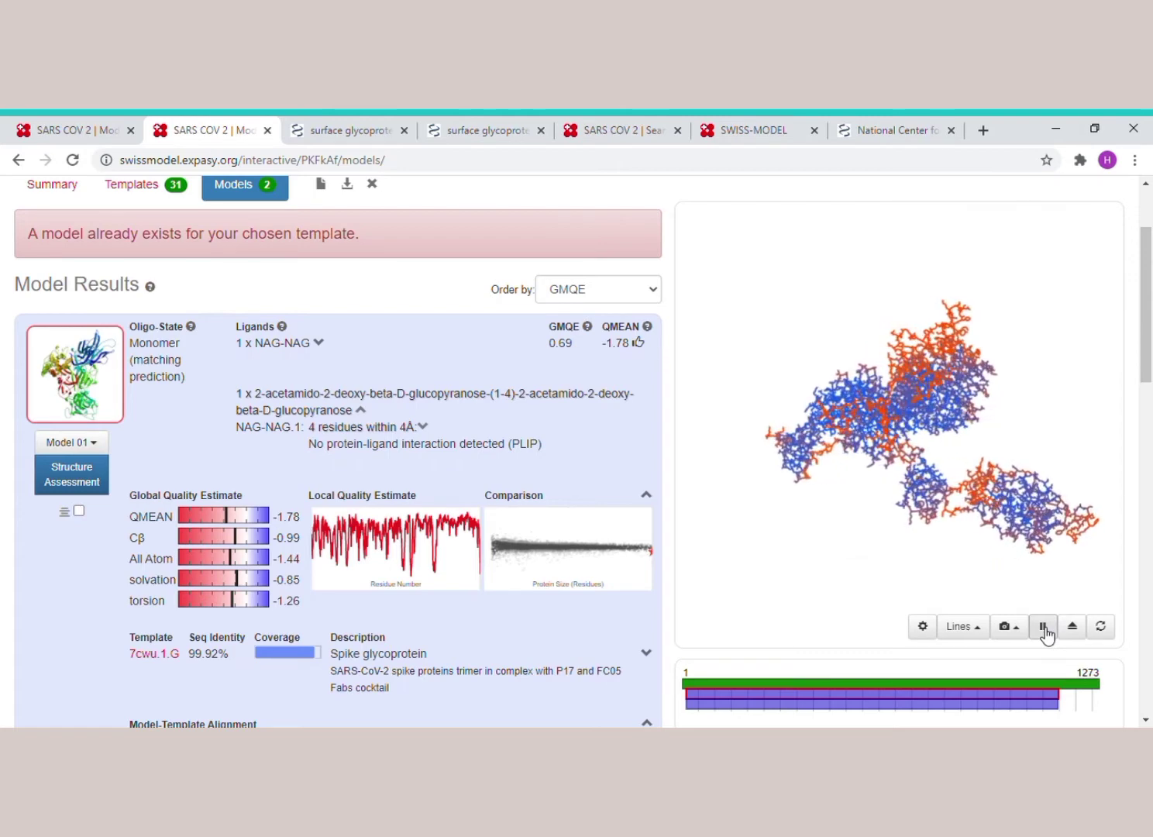
click(980, 630)
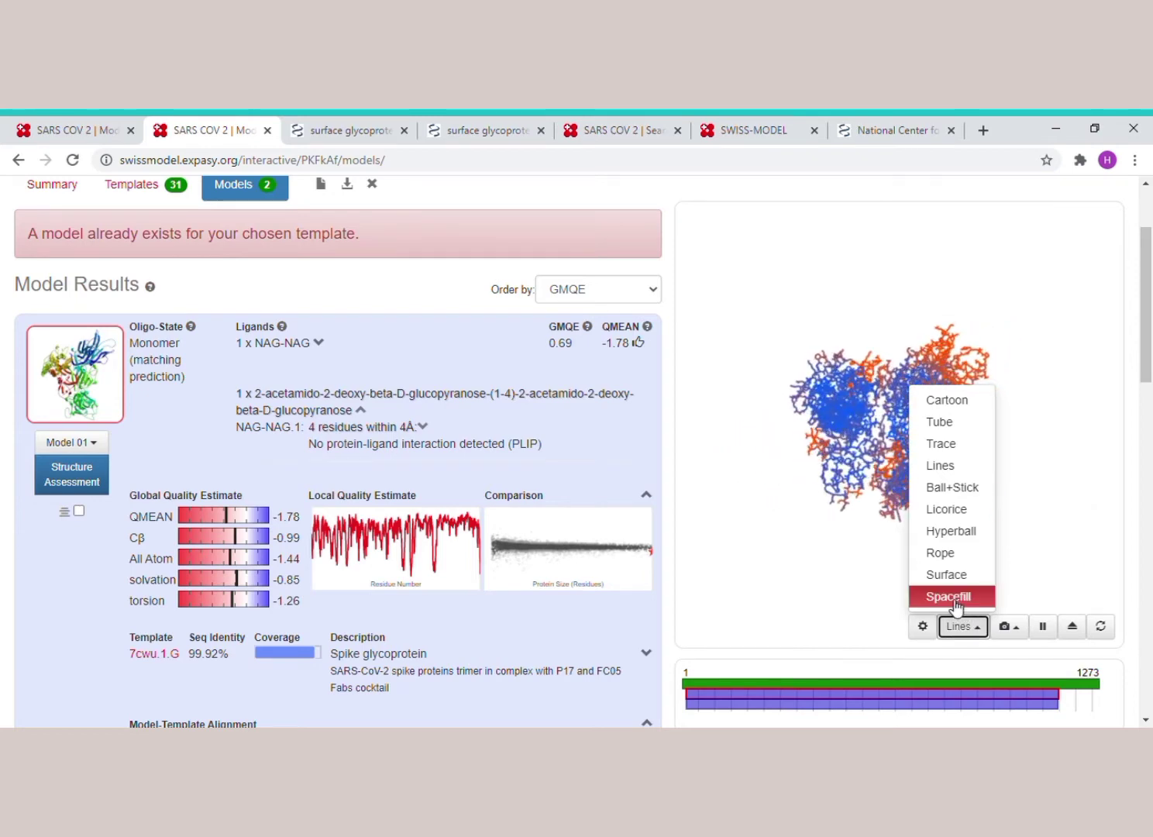
click(945, 575)
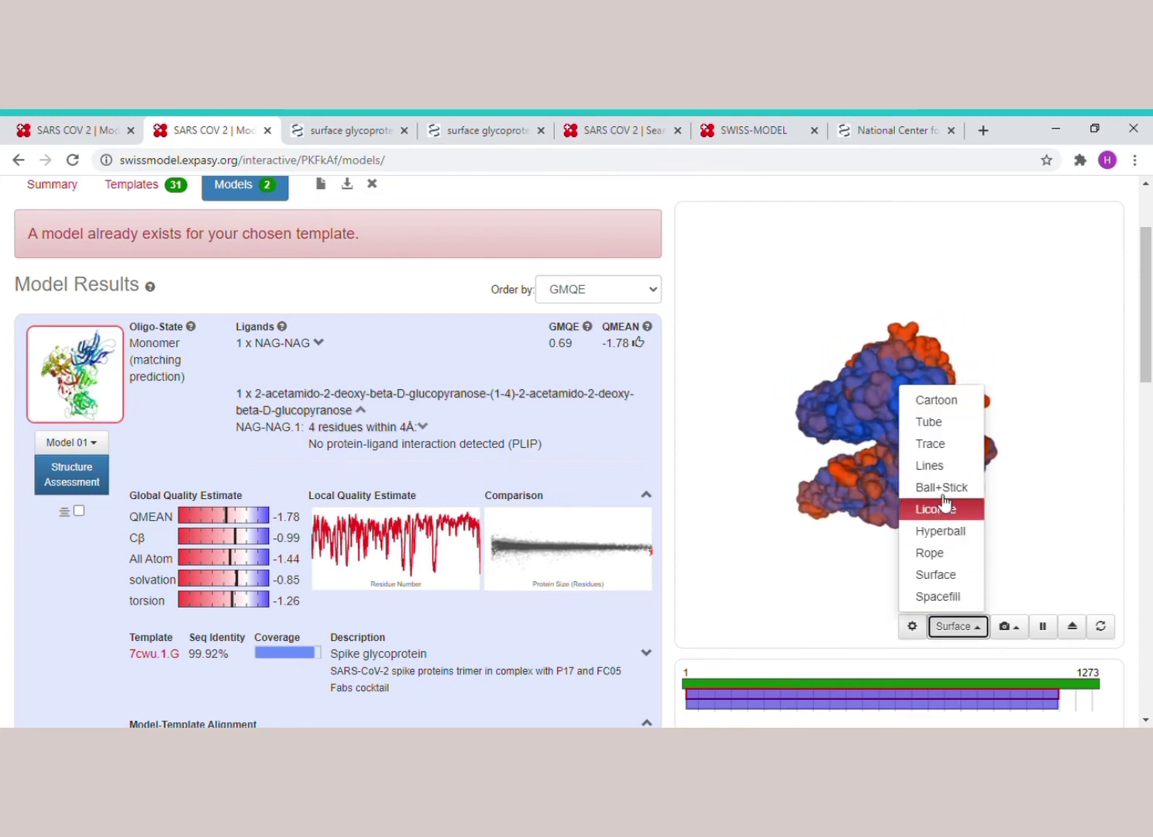
click(934, 401)
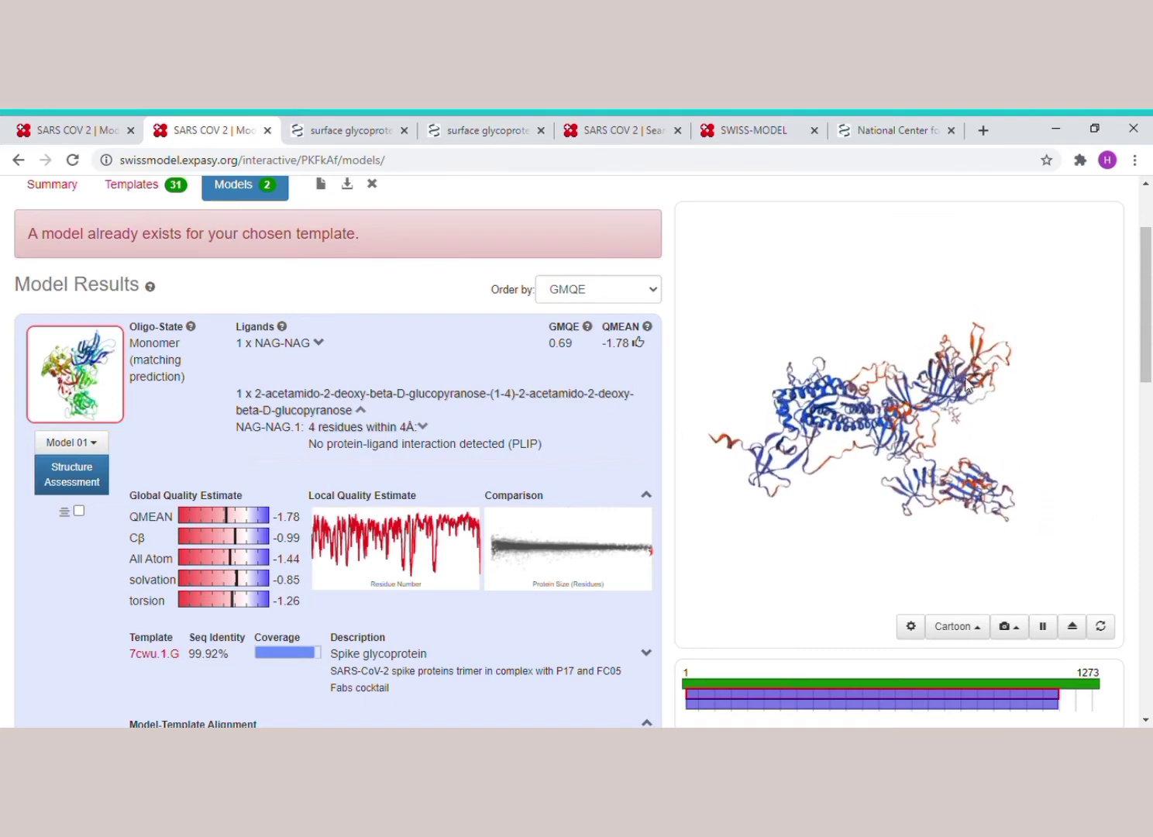
Step: Examine Model 01's enlarged Comparison and Local Quality Estimate plots, closing each after viewing
scroll(1150, 380, down, 2)
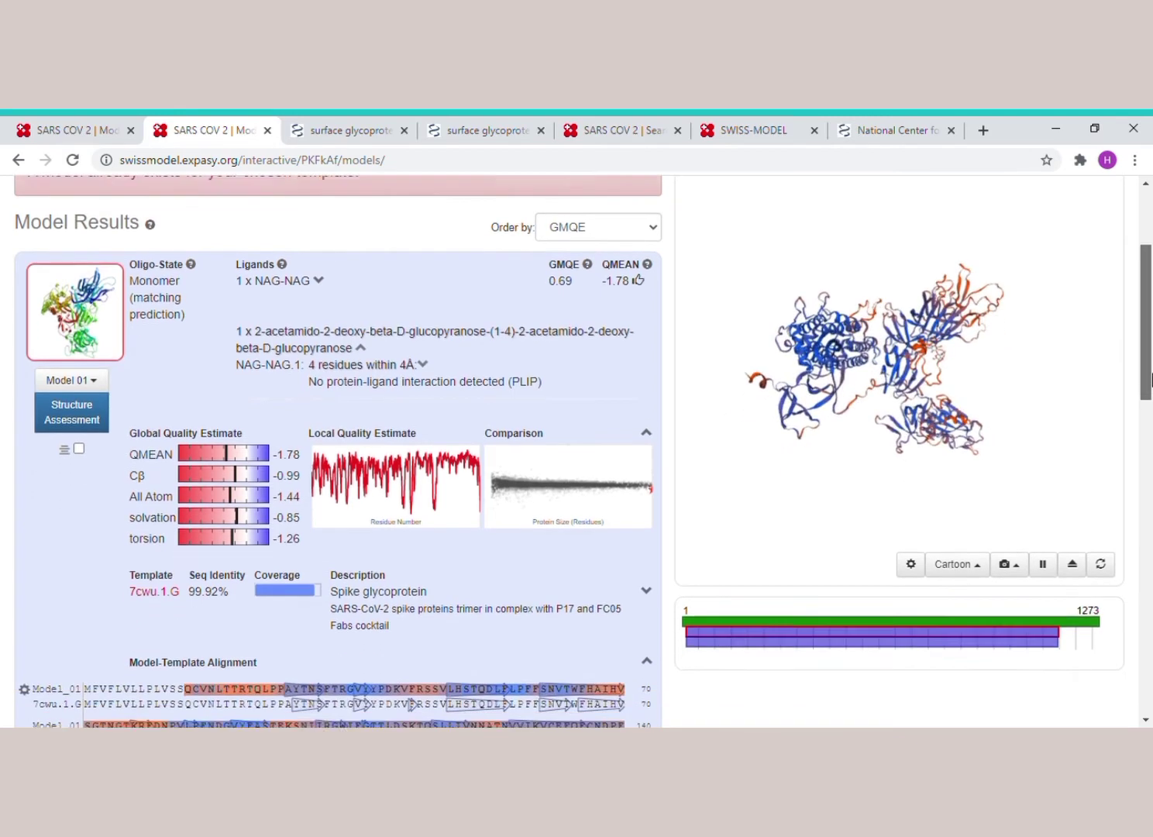
scroll(1150, 380, down, 2)
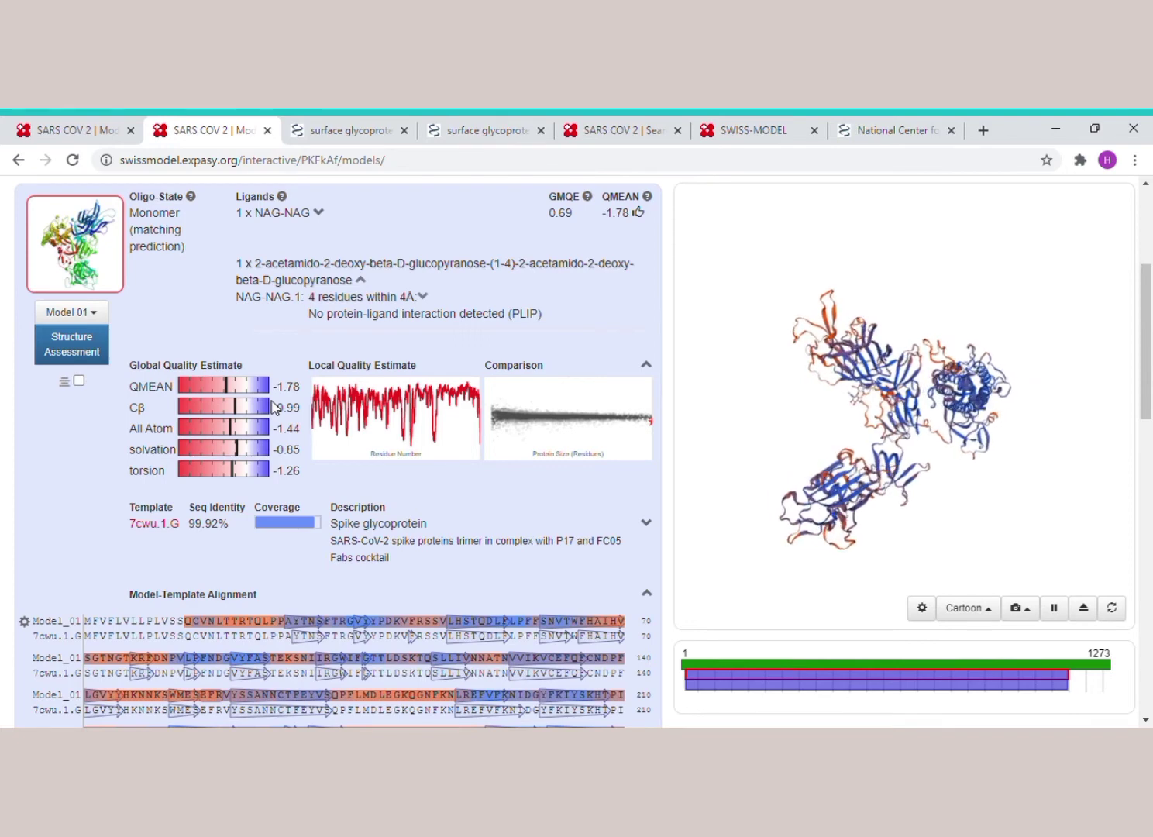
click(587, 406)
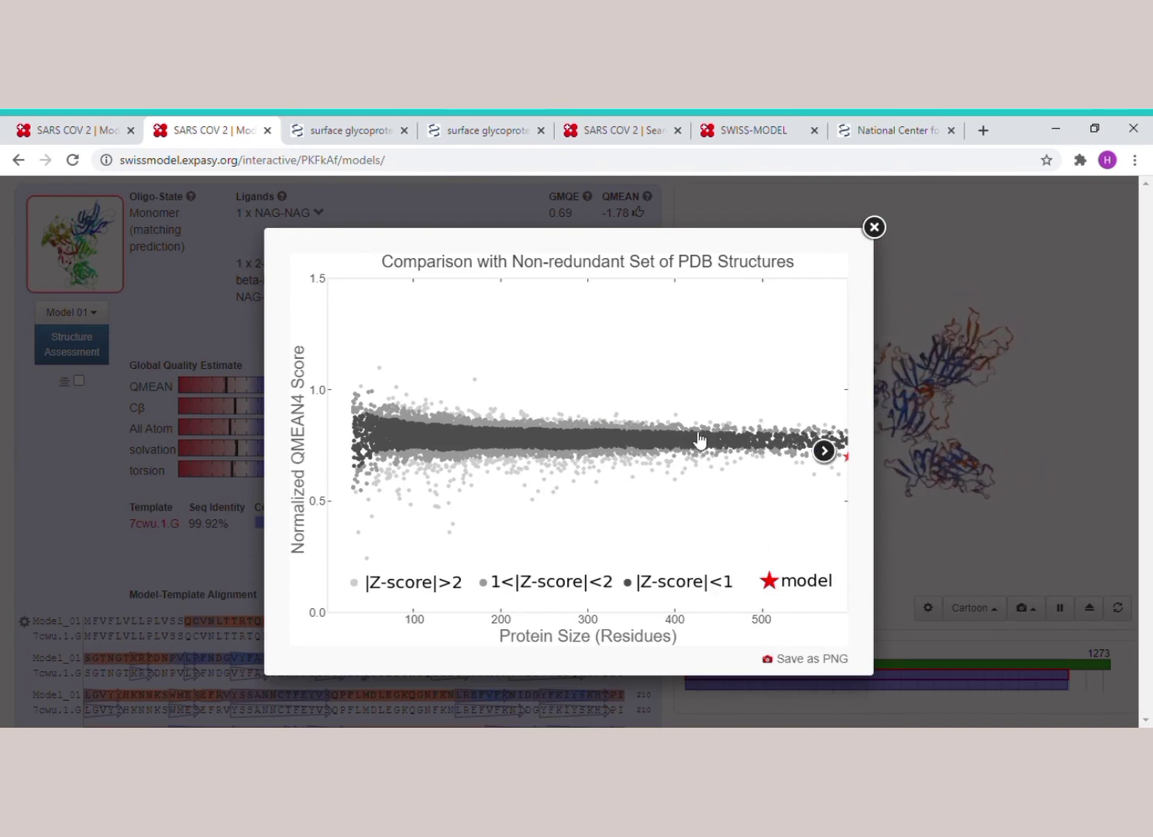
click(874, 228)
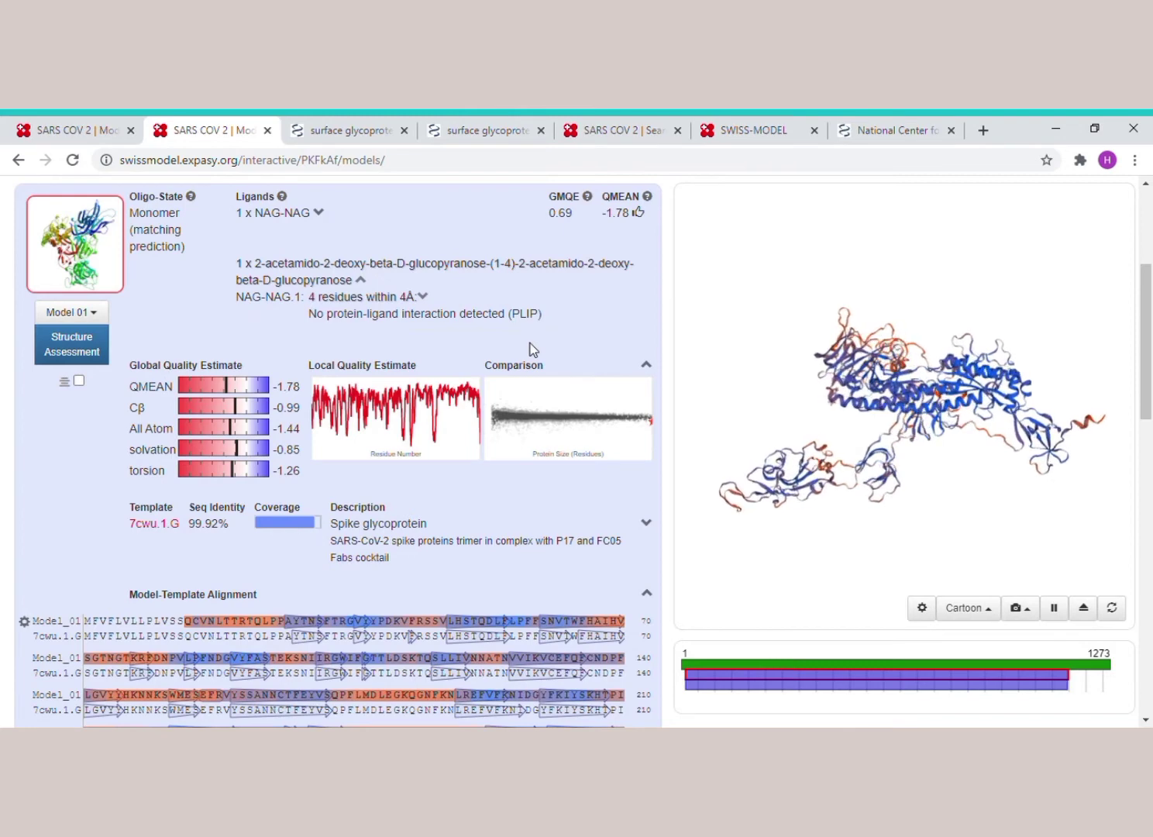
click(371, 430)
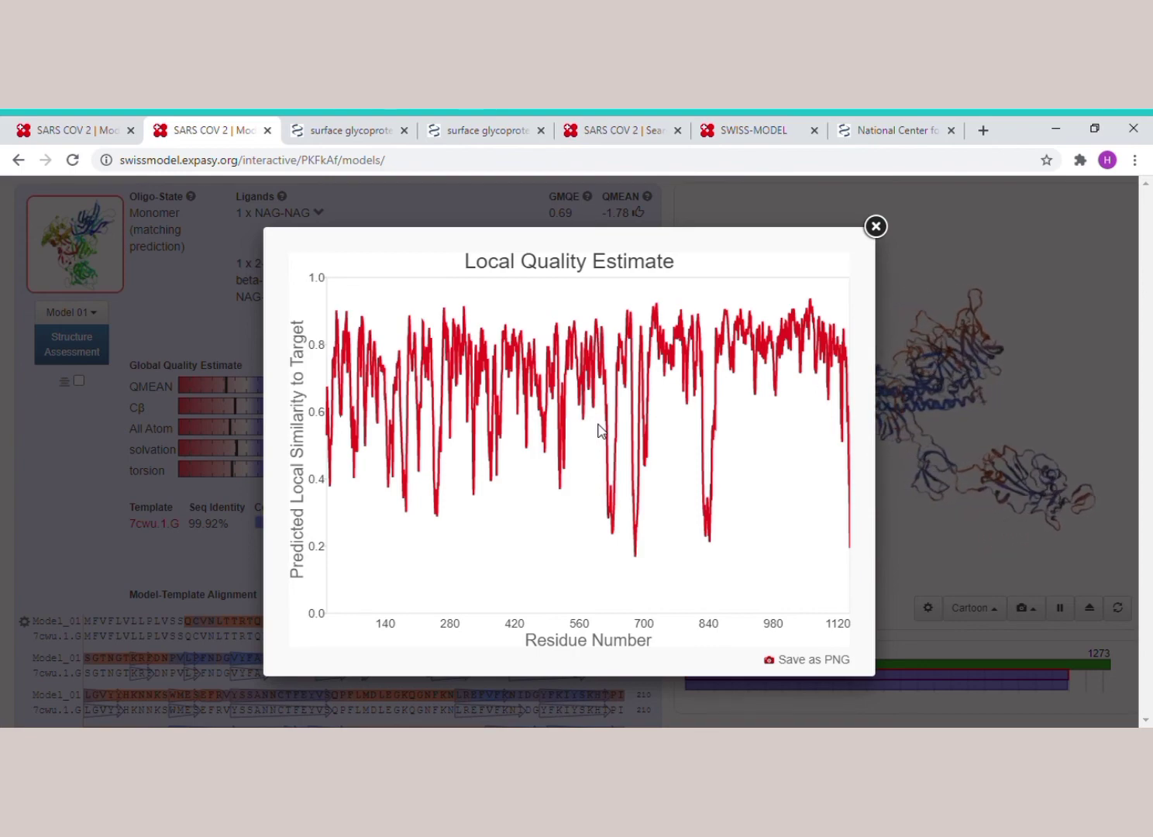
click(876, 225)
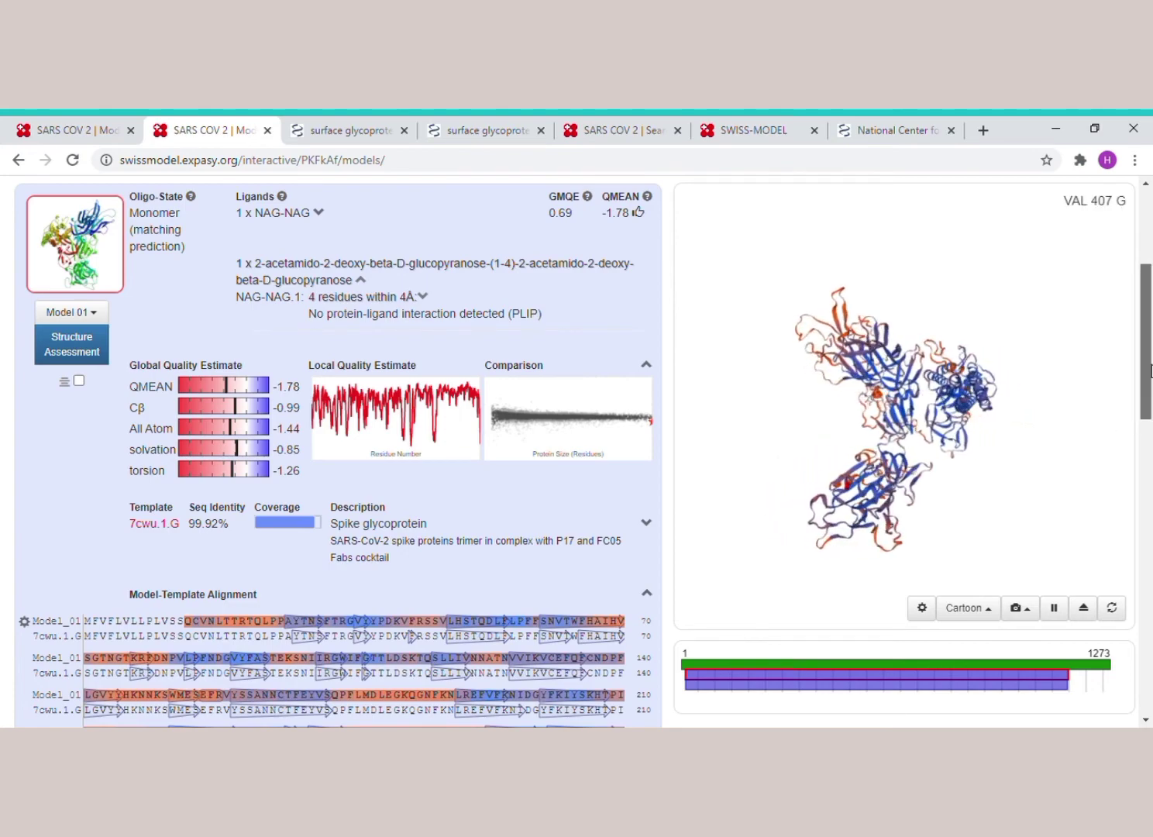
Step: Inspect the model-template alignment, focus the 3D view on the valine following NFTIS in the Model_01 sequence, and reset the view
scroll(1150, 380, down, 2)
drag(1152, 380, 1152, 486)
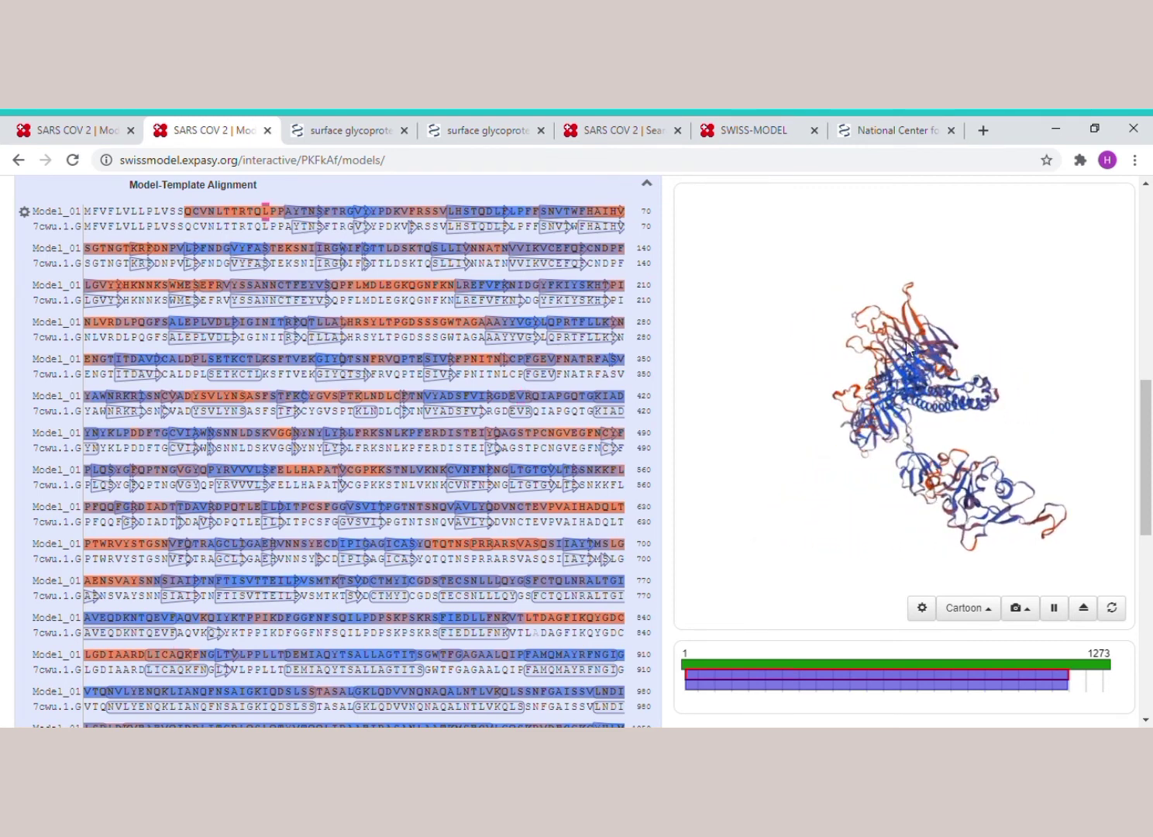
click(256, 593)
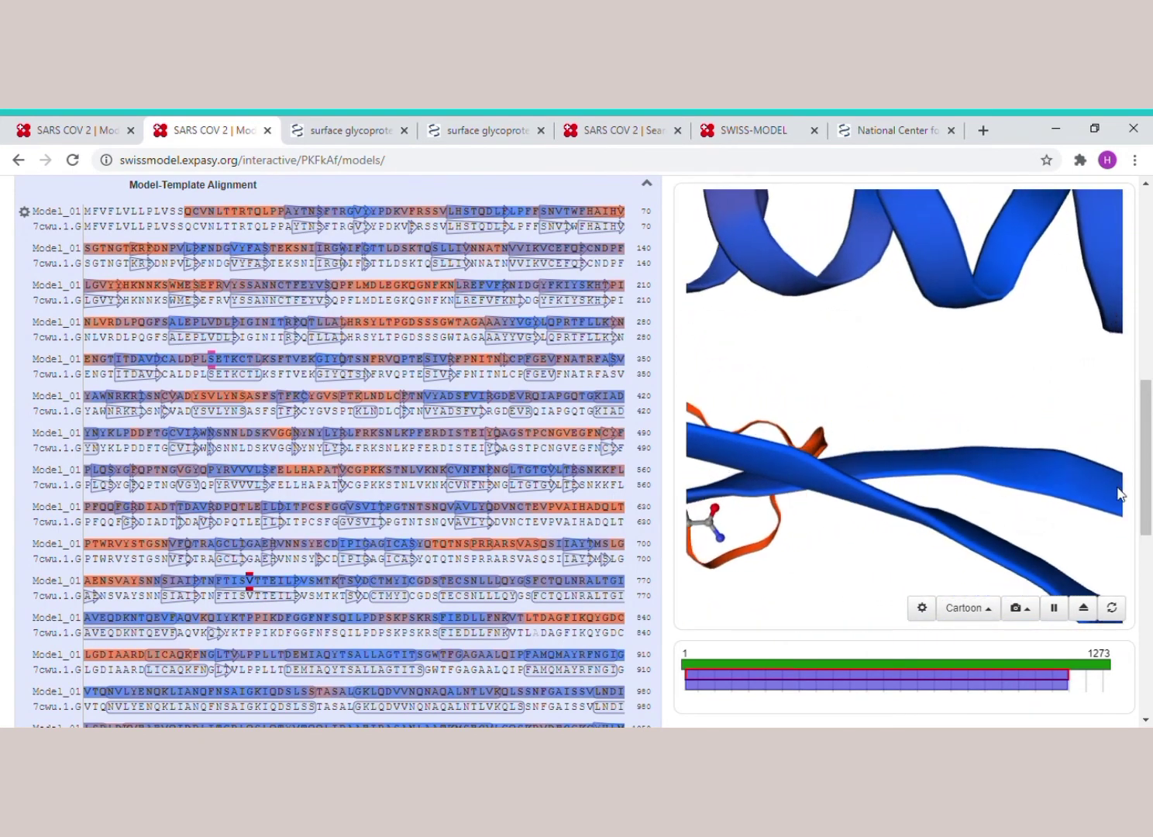
click(1111, 609)
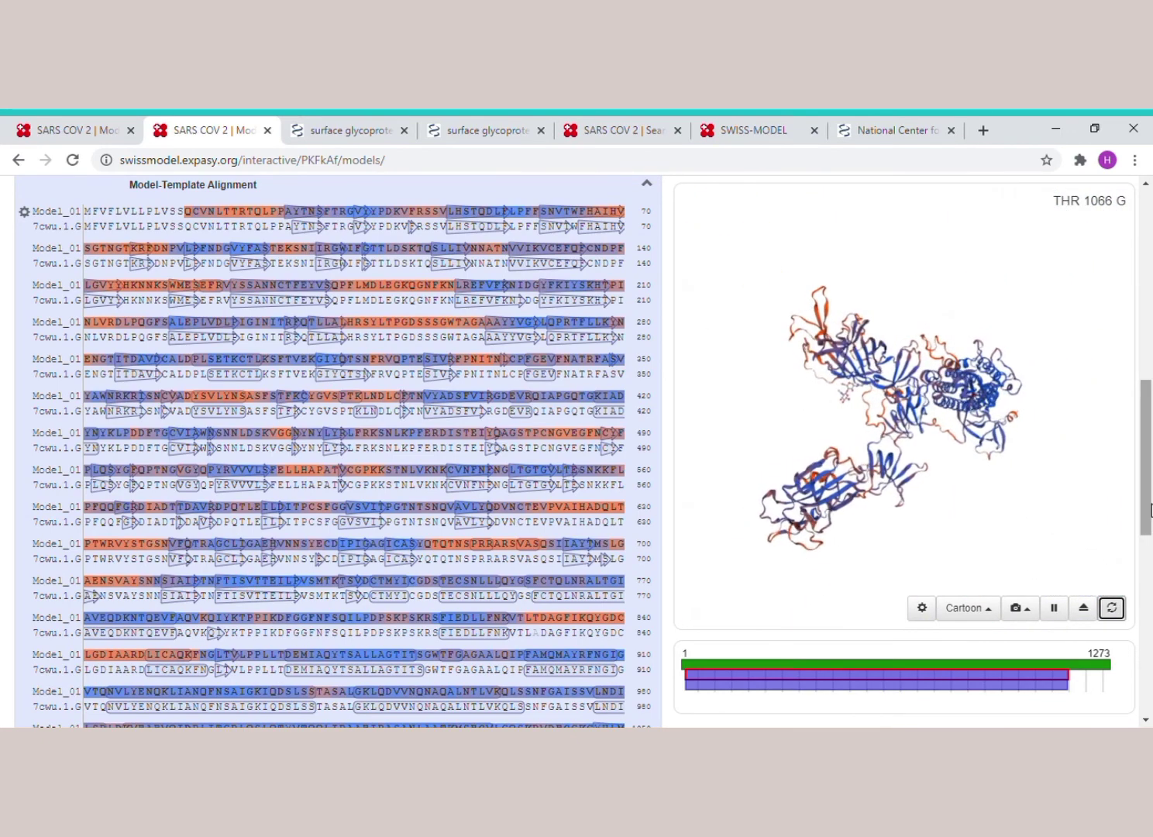
Step: Download Model 01 in PDB format and return to the SARS COV 2 model results
drag(1150, 509, 1127, 381)
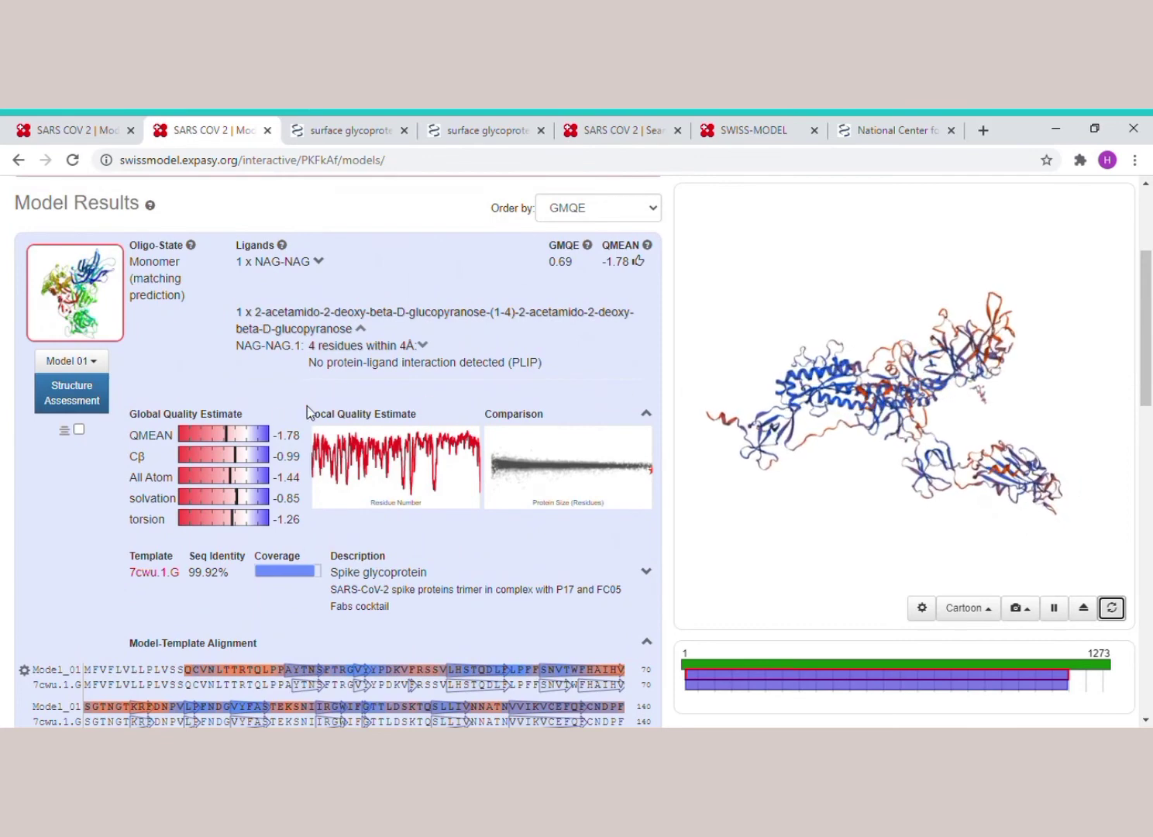
click(96, 362)
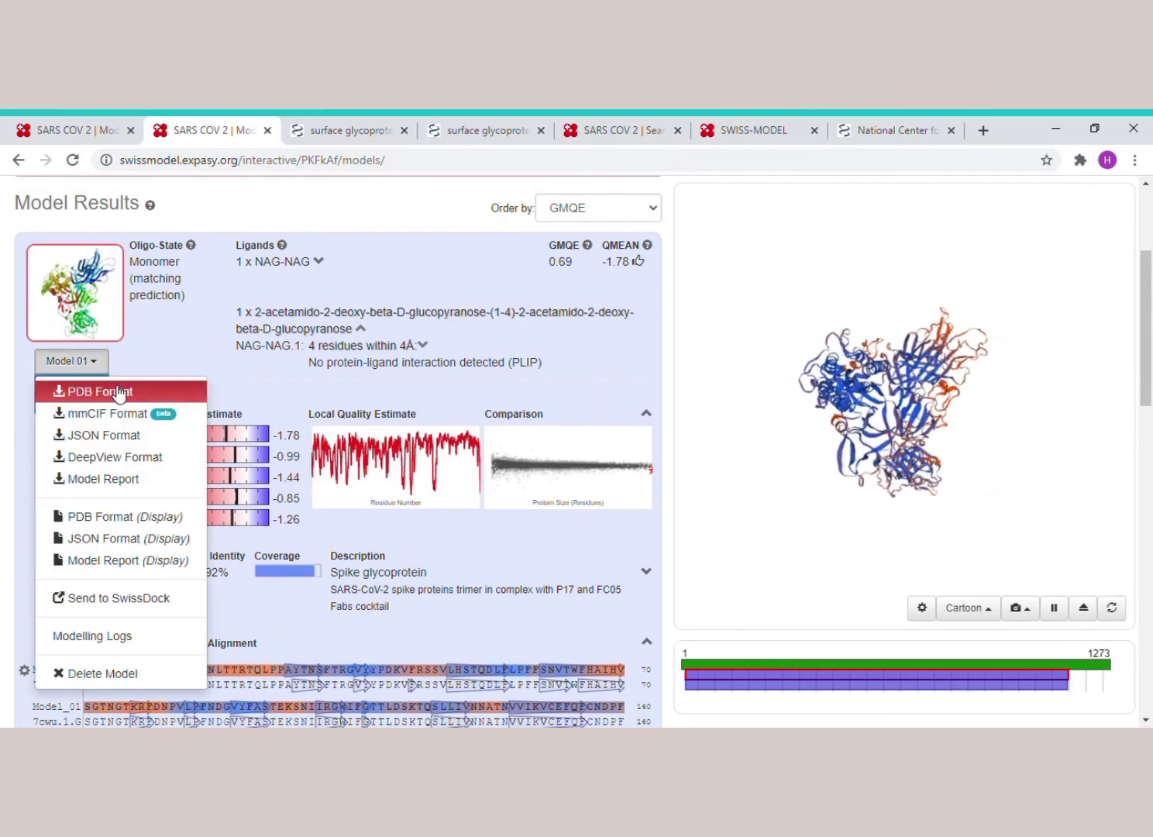
click(119, 393)
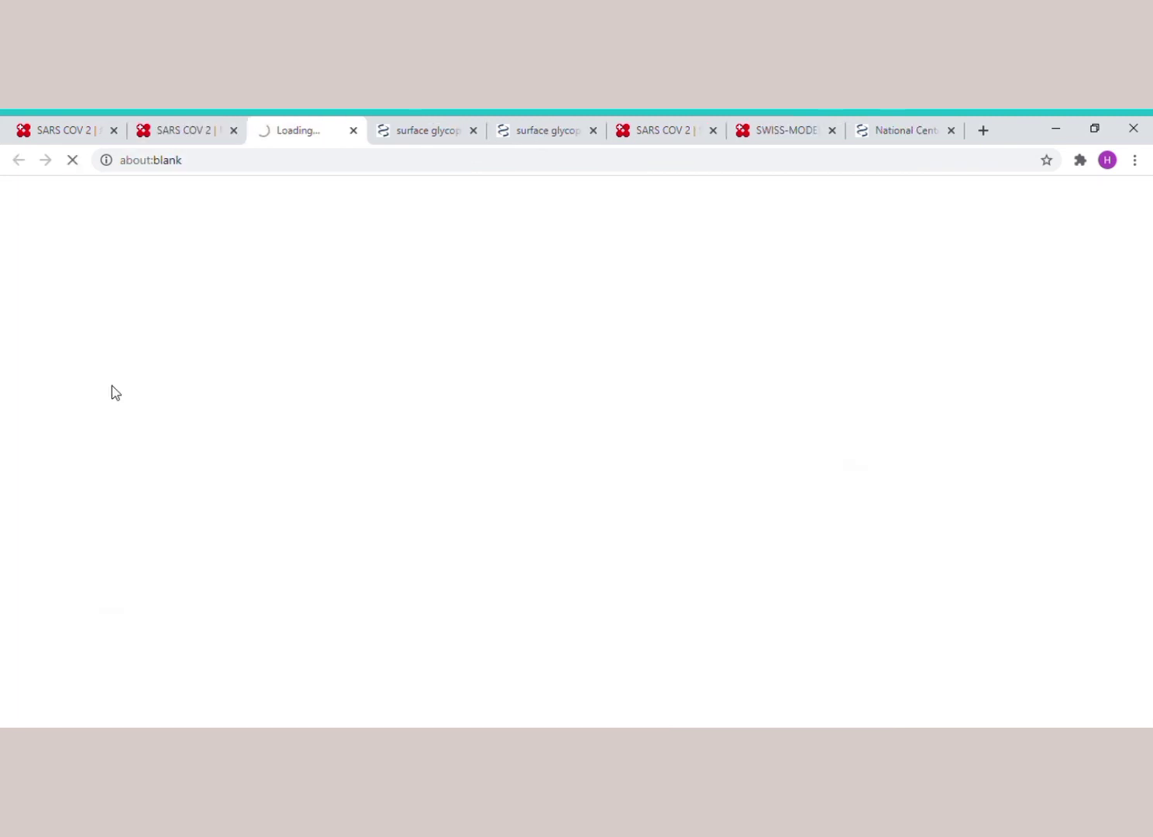
click(188, 124)
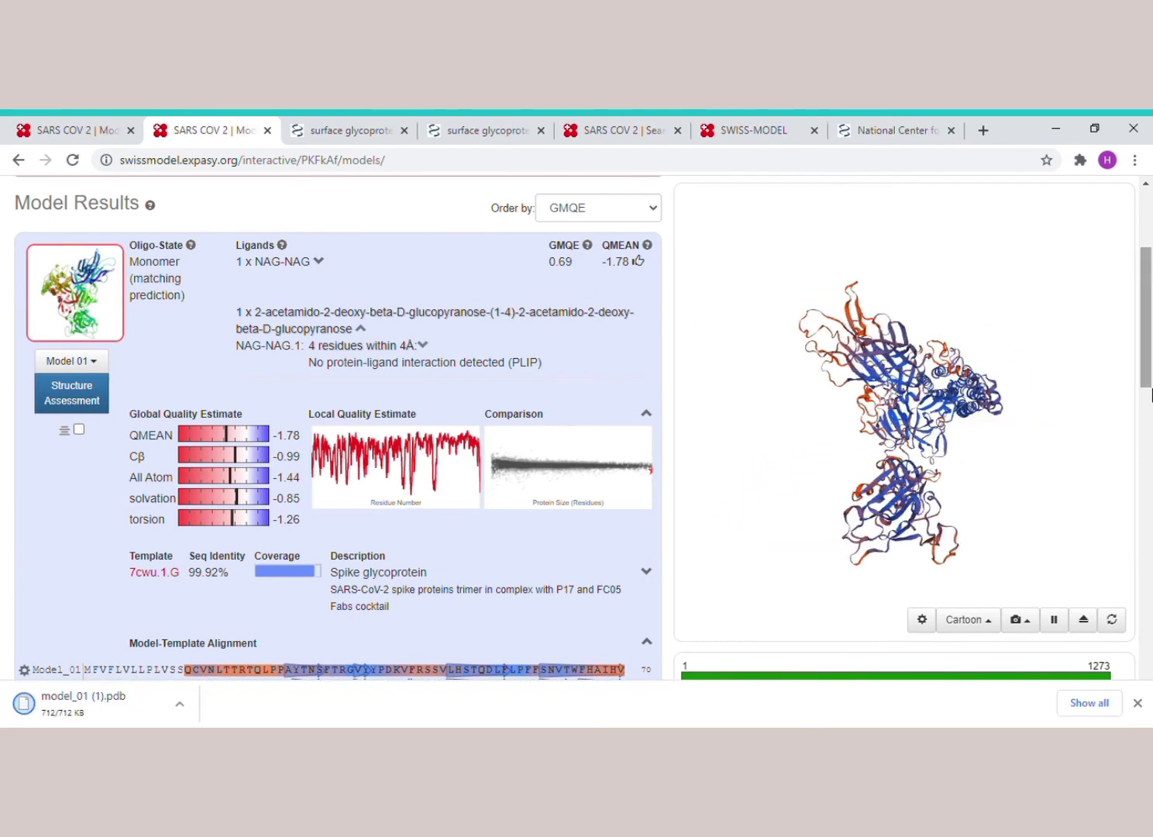
Step: Save a high-resolution image of the cartoon model with a transparent background
mouse_move(1150, 371)
mouse_down()
mouse_move(1148, 396)
mouse_move(1147, 382)
mouse_up()
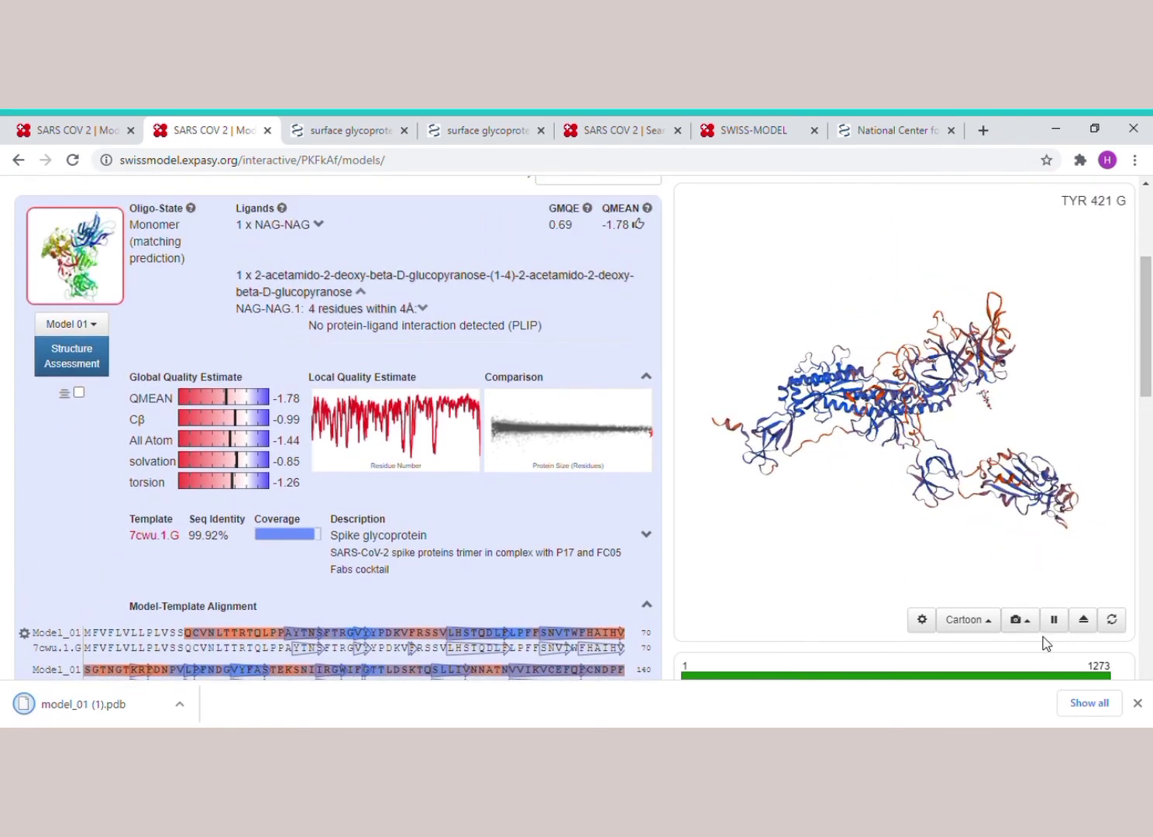
click(1020, 620)
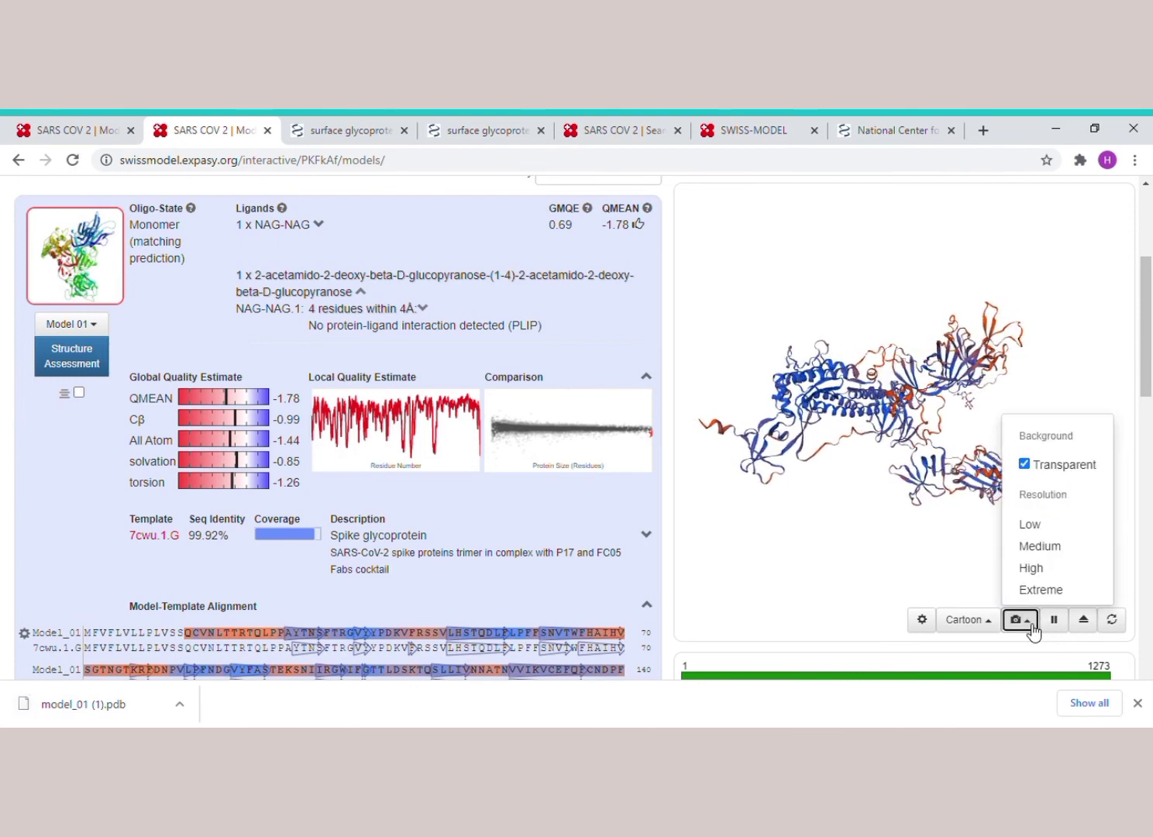
click(1029, 568)
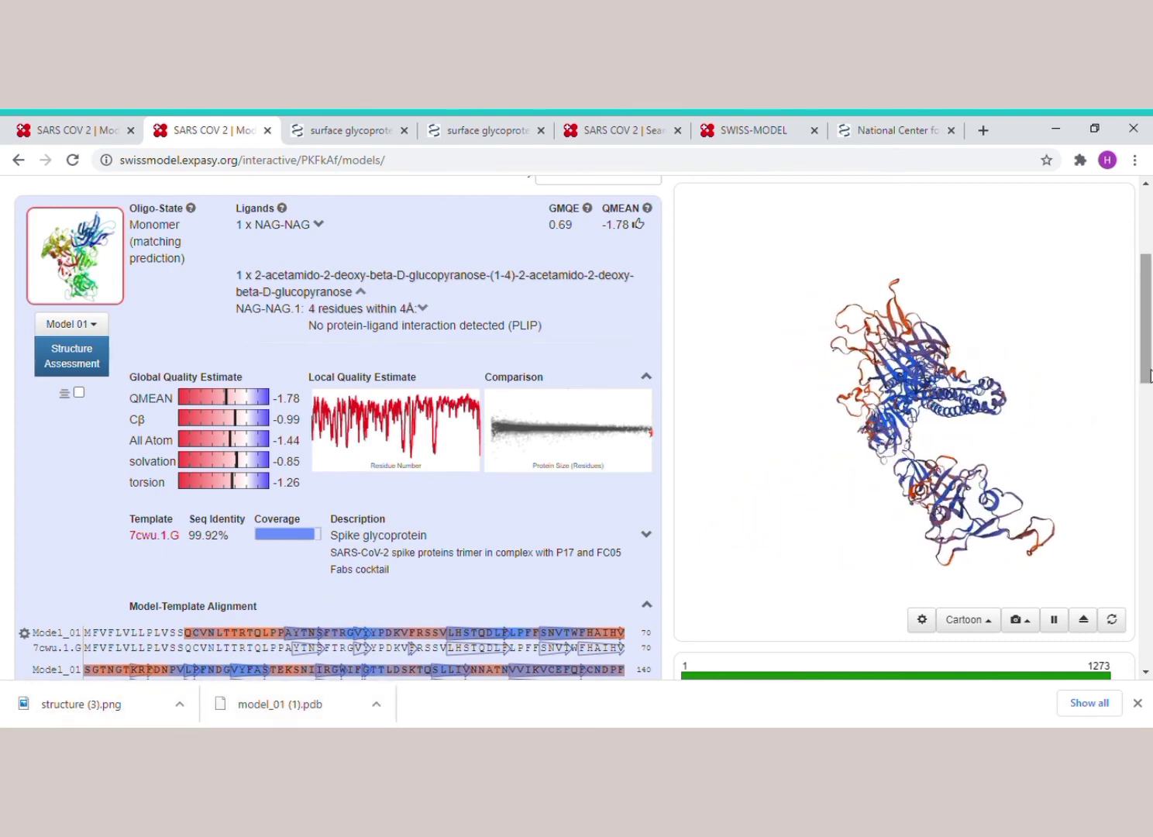
scroll(1150, 375, down, 3)
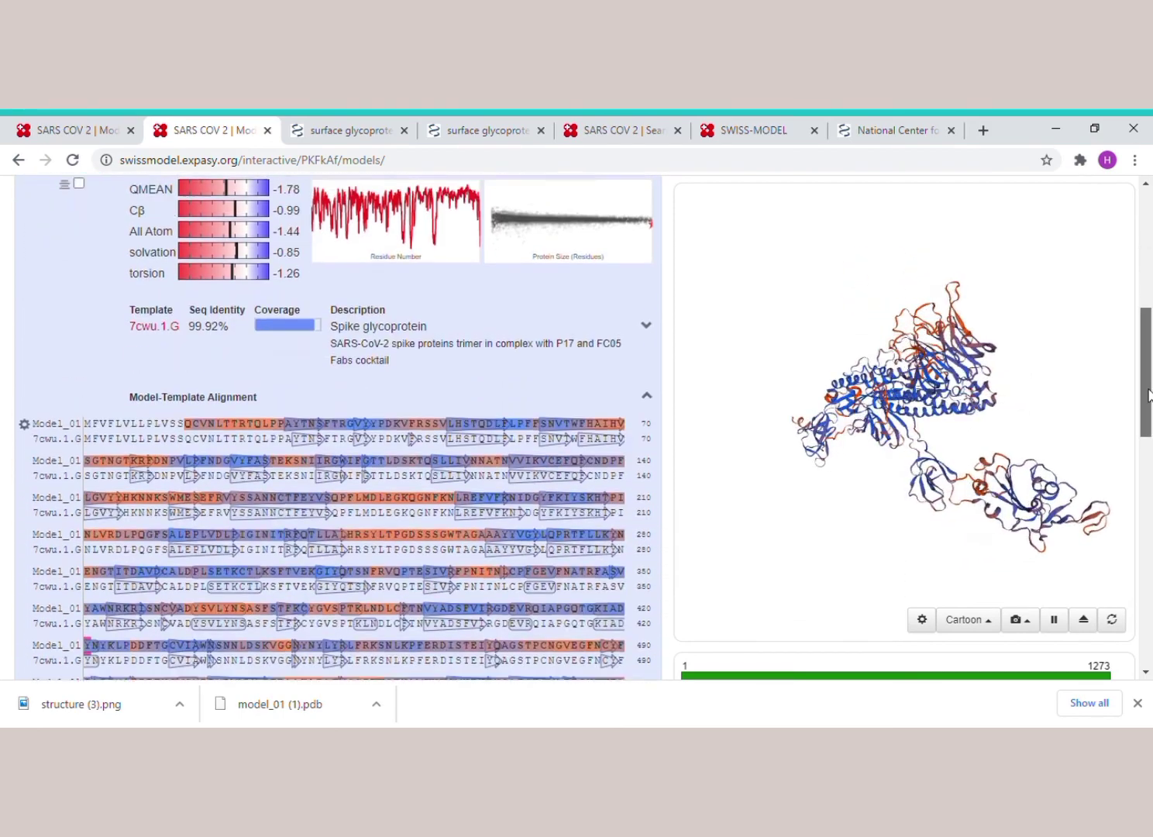
scroll(1148, 395, up, 6)
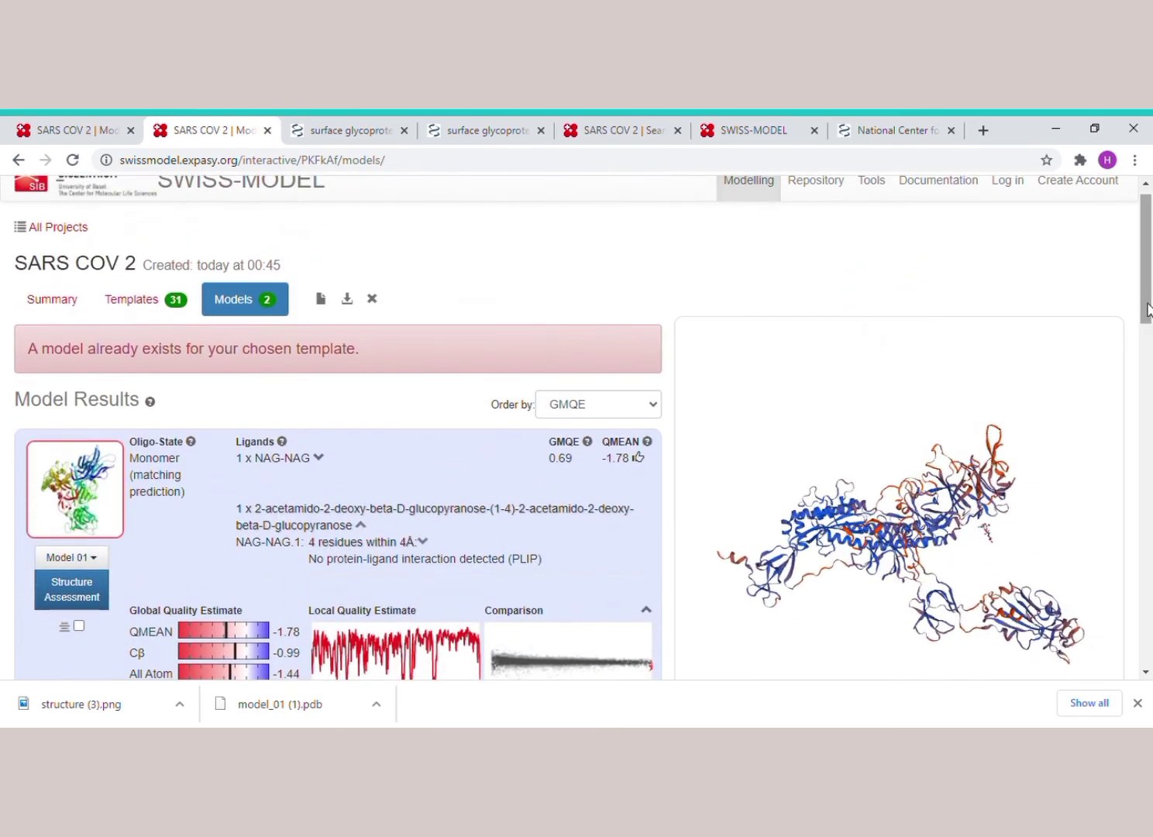